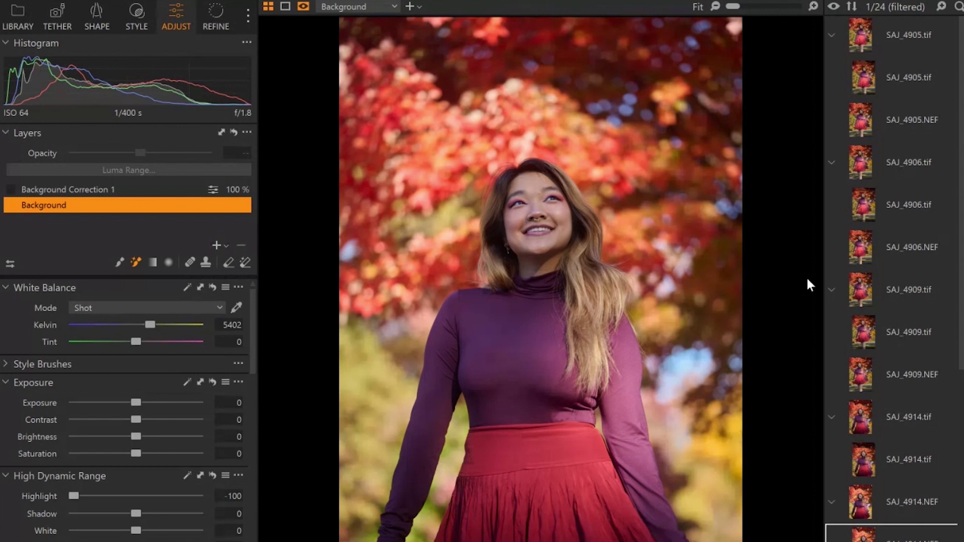
- Turn on the exposure warning overlay so clipped areas on the portrait show in red
mouse_move(758, 4)
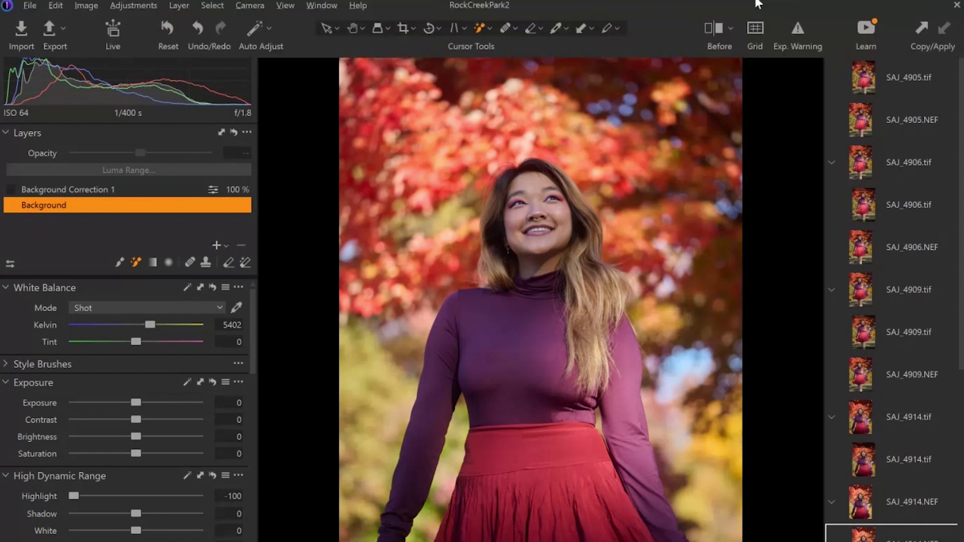
click(798, 30)
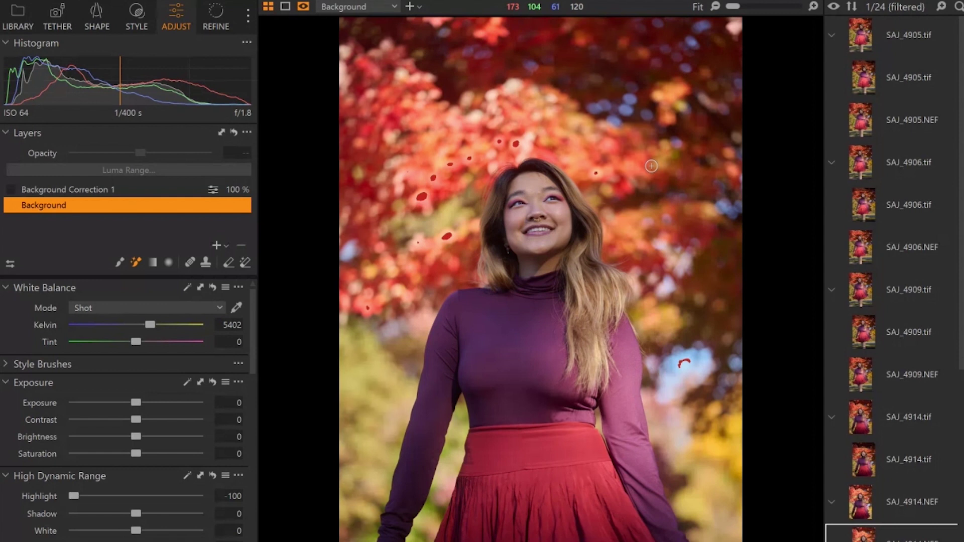
click(234, 497)
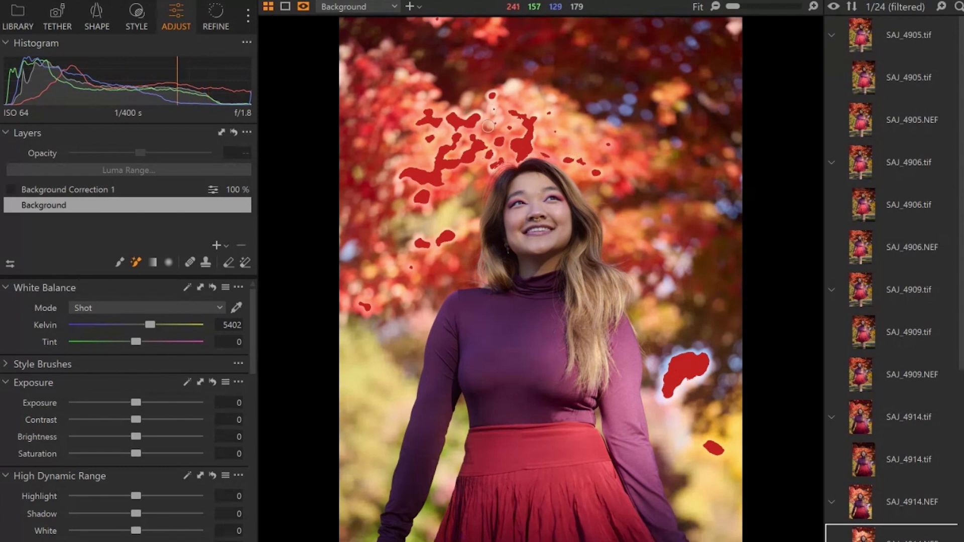
mouse_move(787, 4)
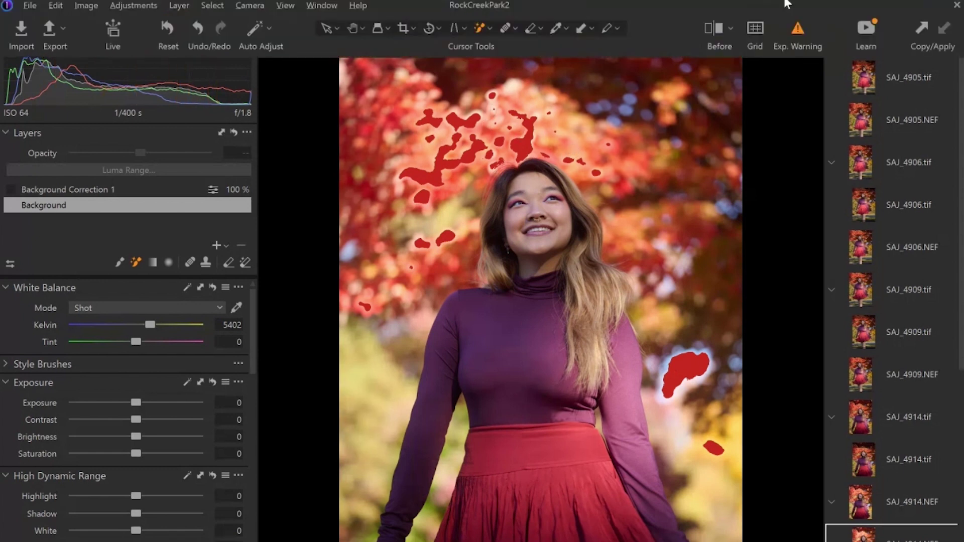
click(797, 29)
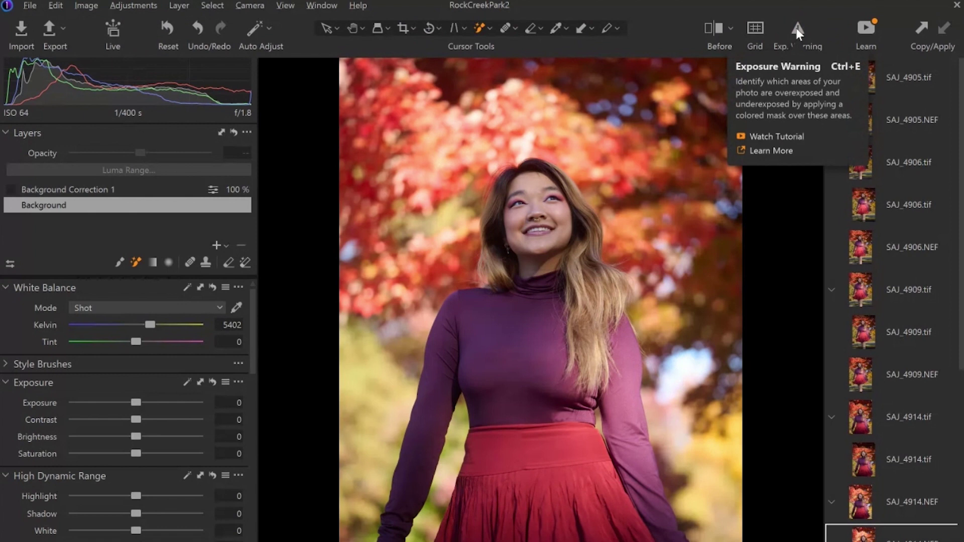
click(797, 32)
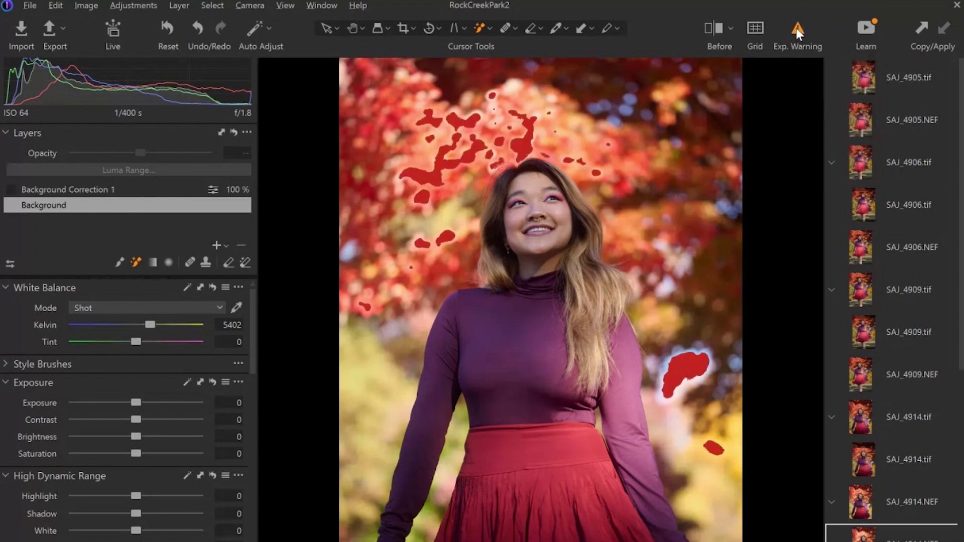
click(797, 31)
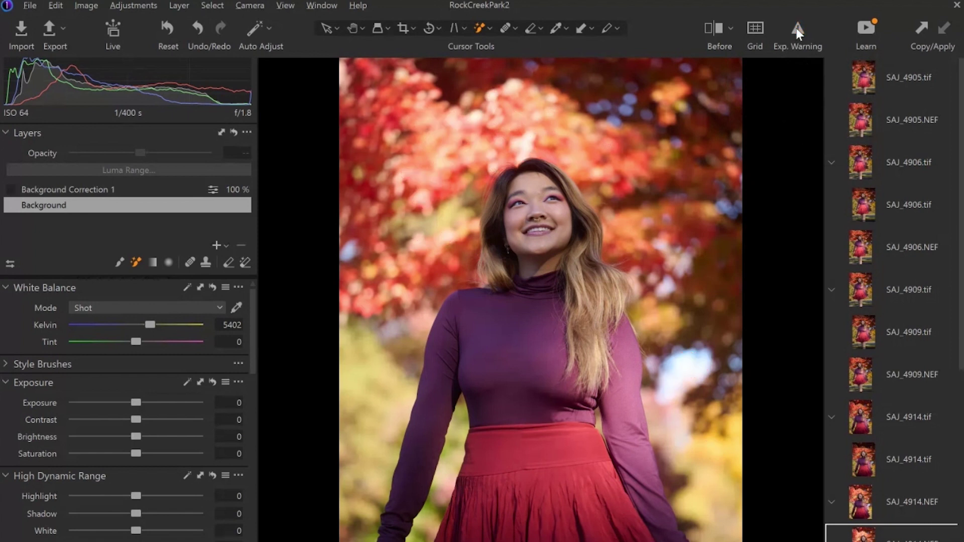
click(799, 32)
click(799, 32)
click(802, 23)
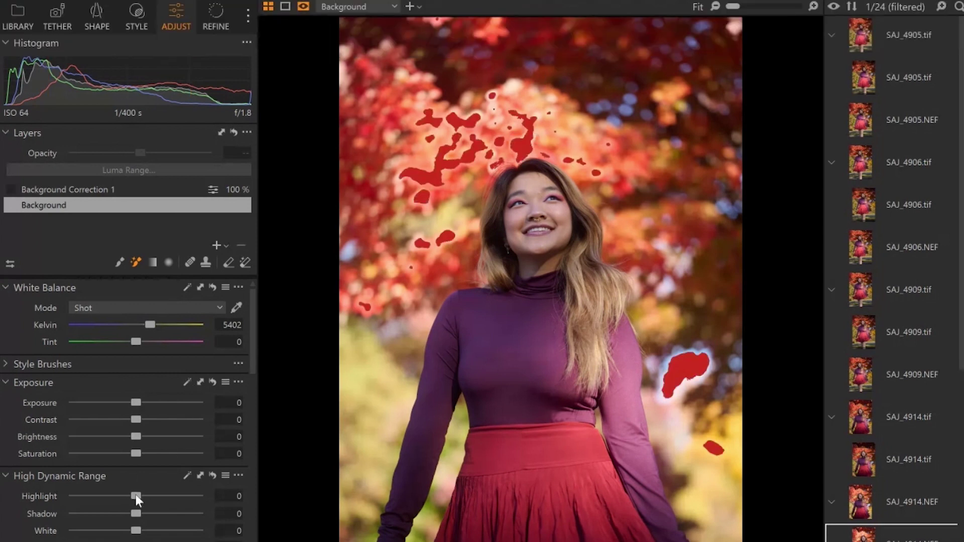
drag(137, 495, 59, 496)
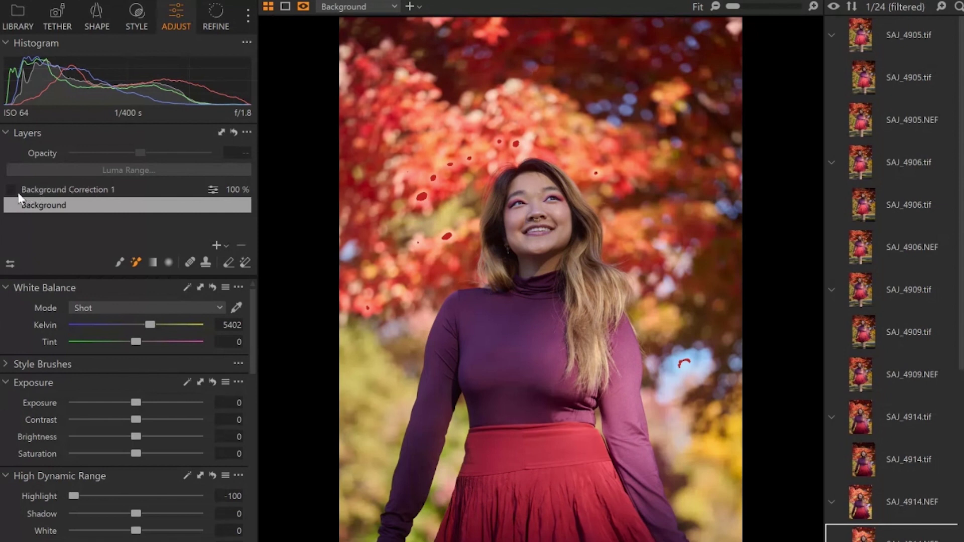
- Enable Background Correction 1 (exposure -0.45, highlights -52), hide the mask overlay, and toggle it to compare
click(42, 189)
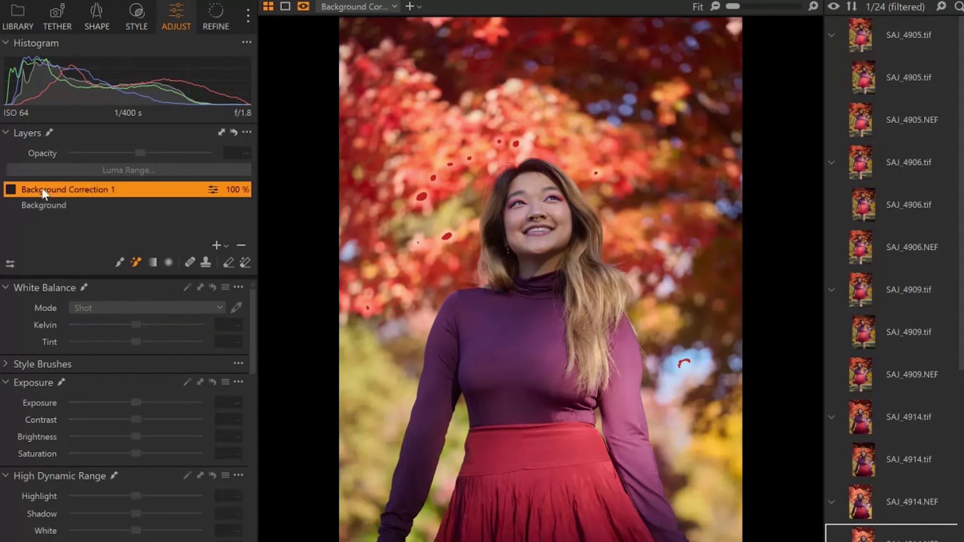
click(11, 189)
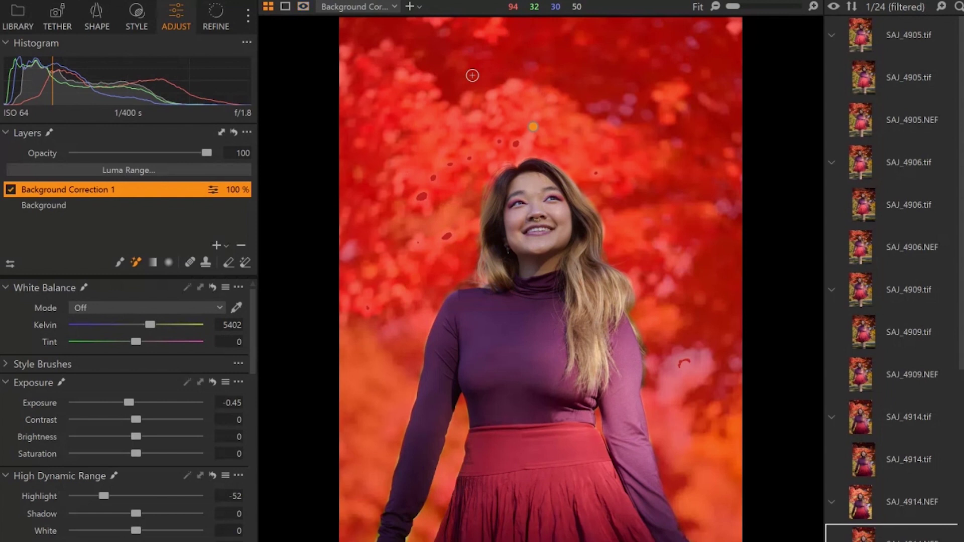
key(m)
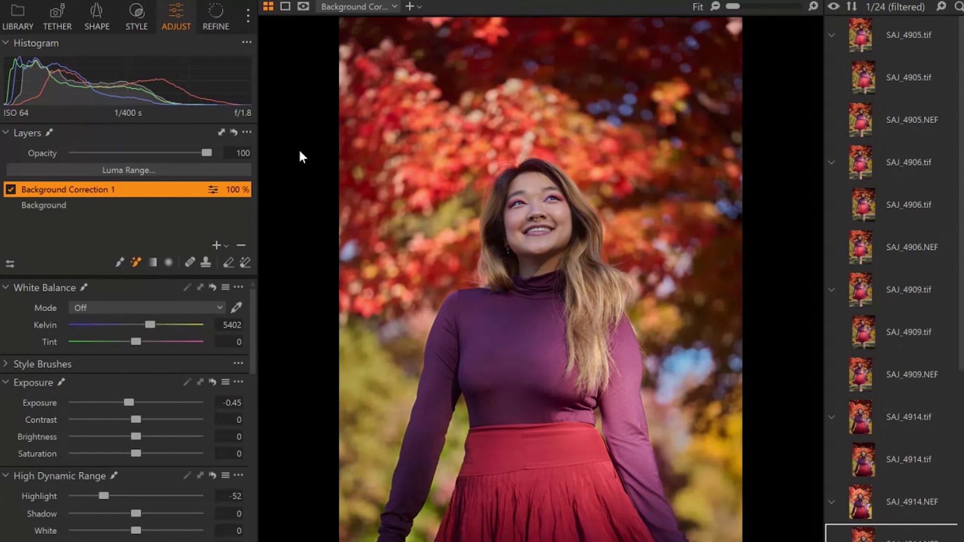
click(10, 188)
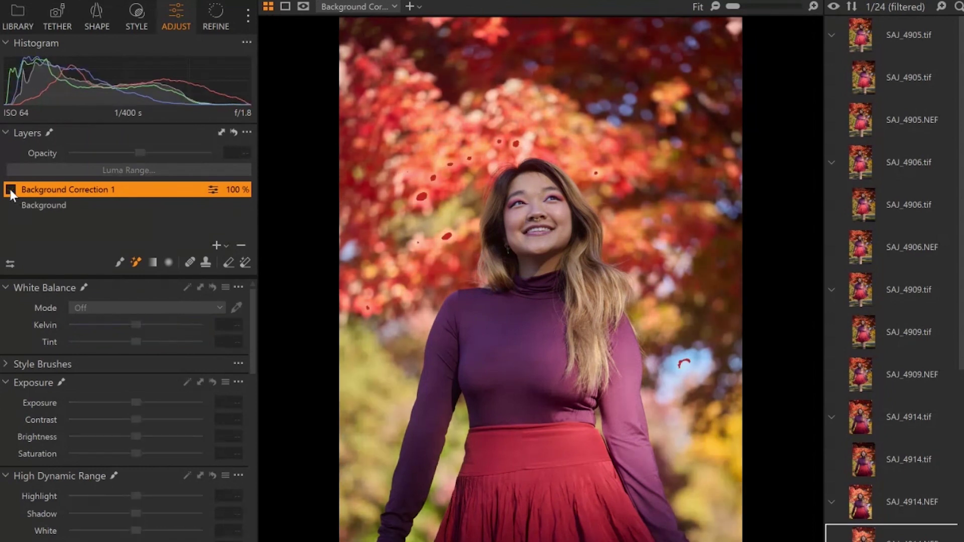
click(10, 189)
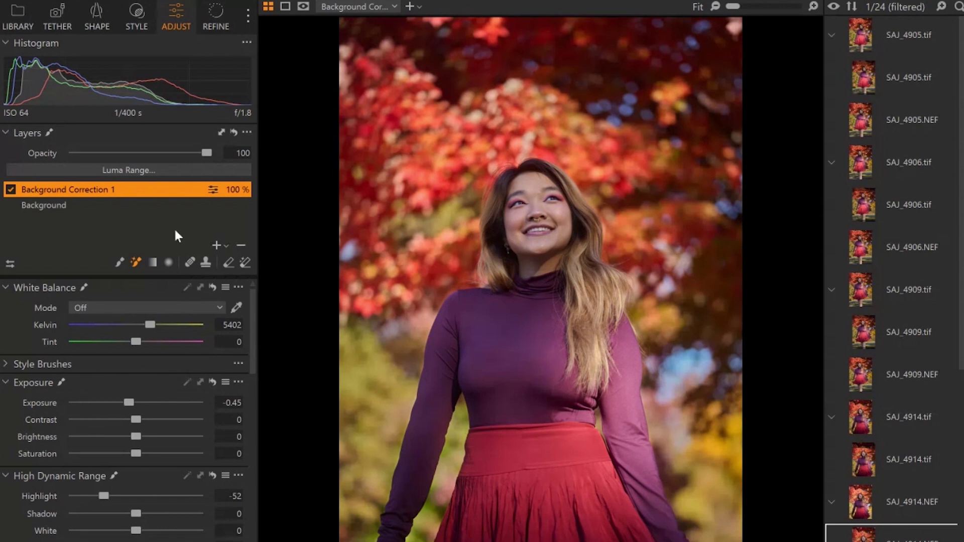
- Add a new empty adjustment layer and switch off Background Correction 1
click(226, 245)
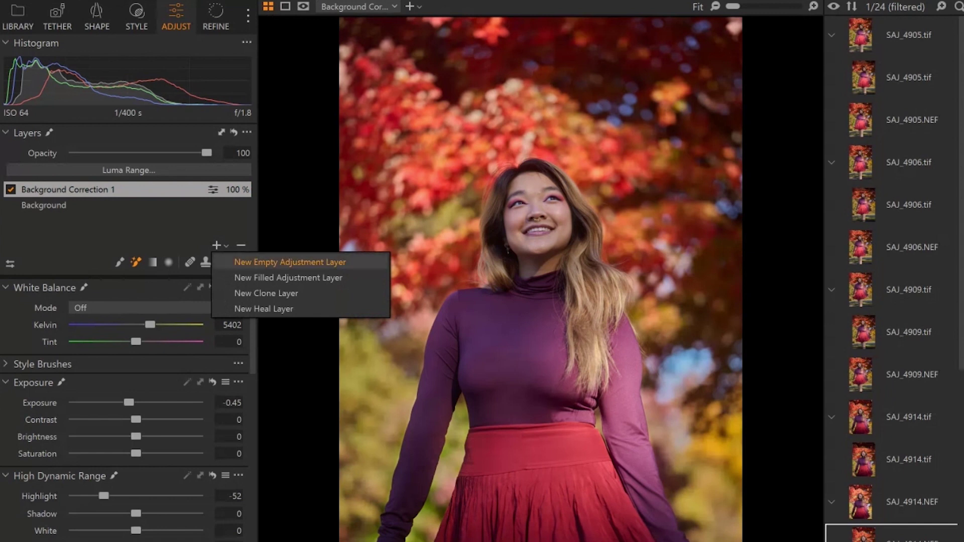
click(266, 264)
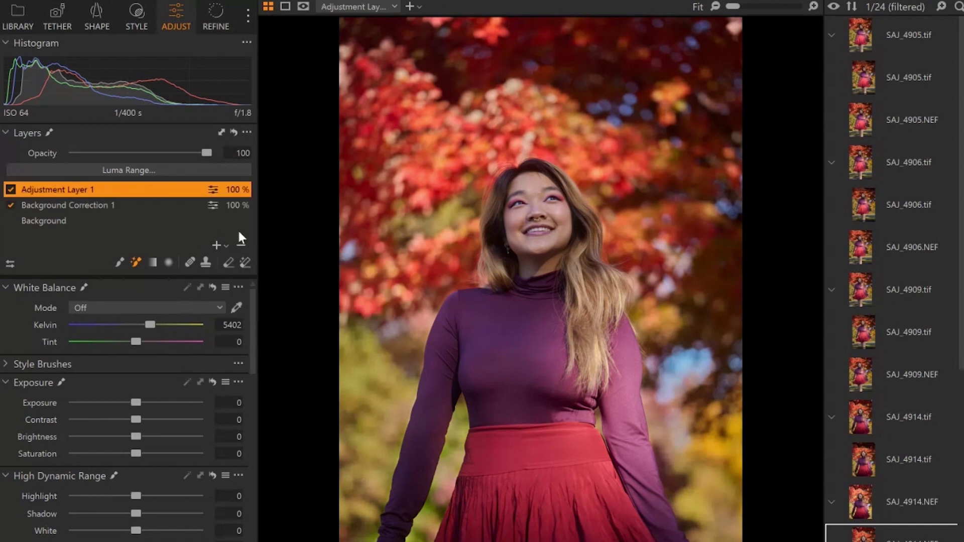
click(10, 206)
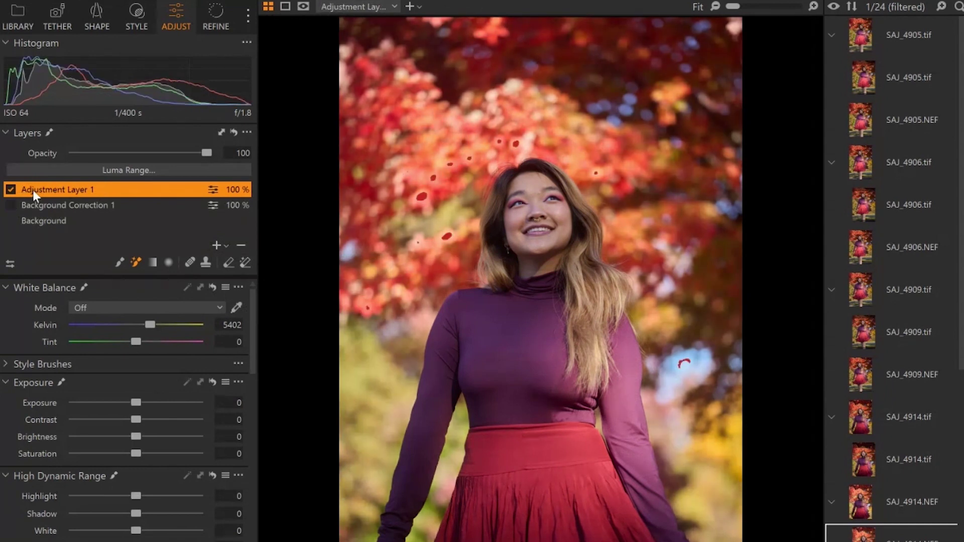
- Rename the new adjustment layer to 'Background correction 2'
double_click(32, 189)
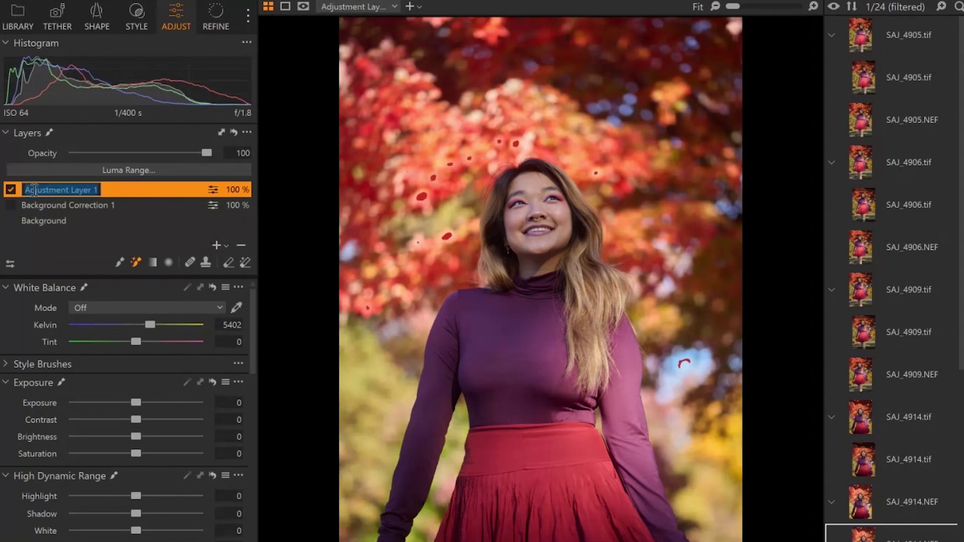
text(Bac)
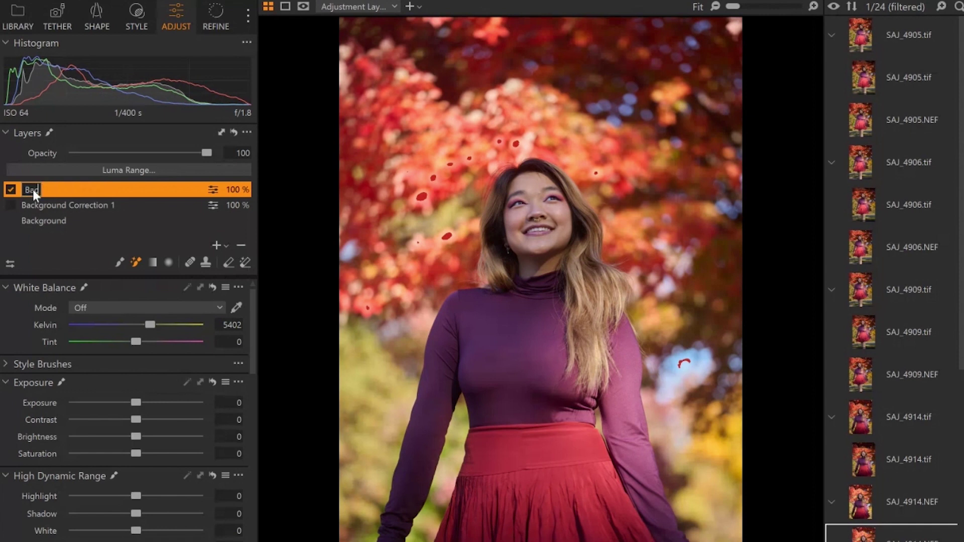
text(kground correc)
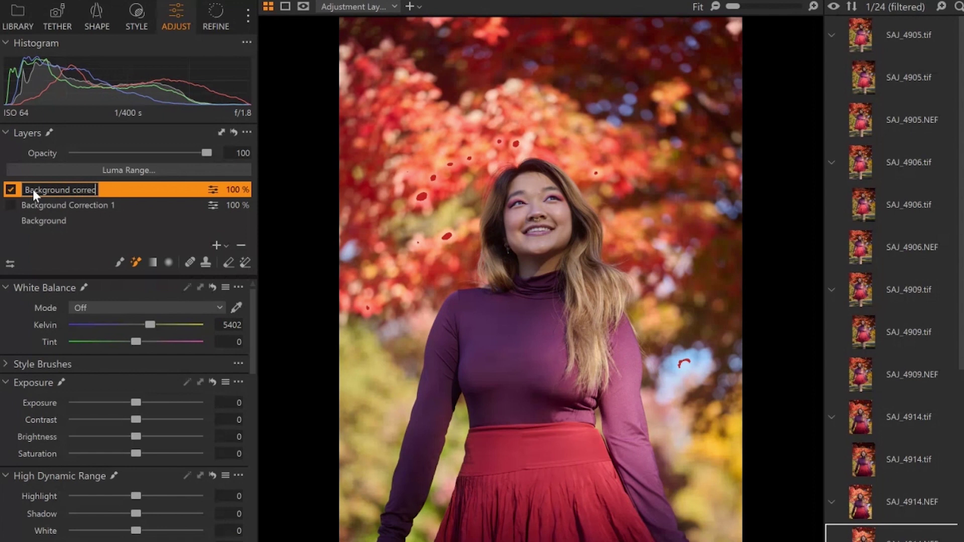
text(tion 2)
key(Return)
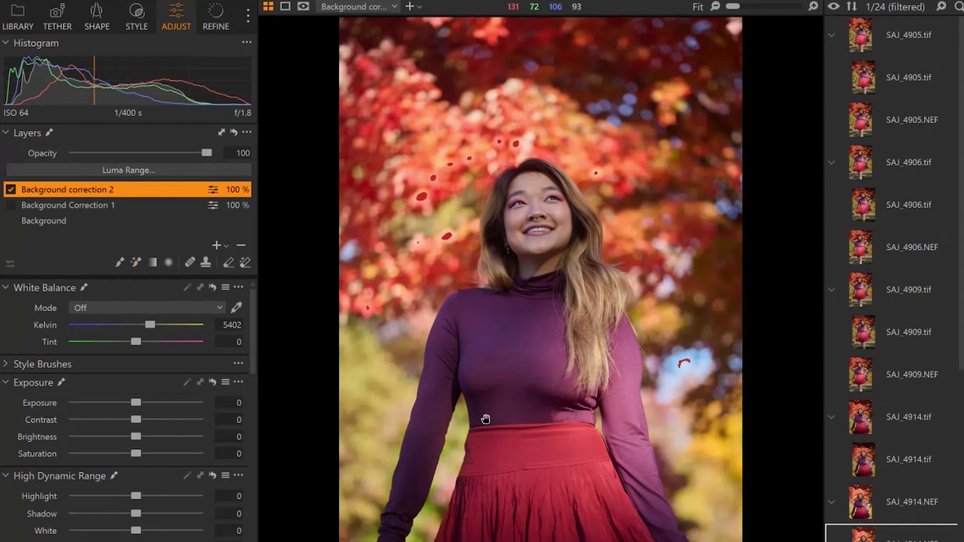
- Zoom the viewer in to 32% and select the Magic Brush
scroll(486, 416, up, 2)
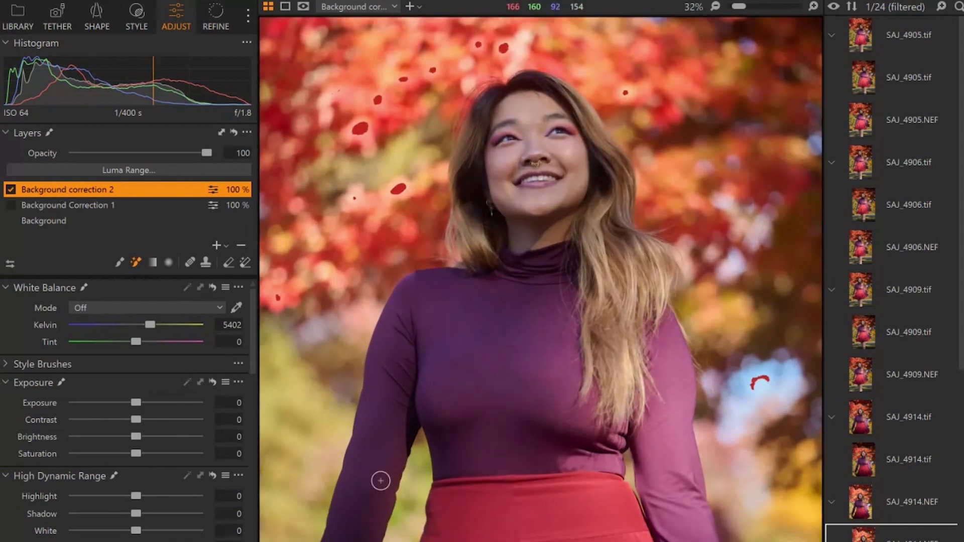
click(136, 262)
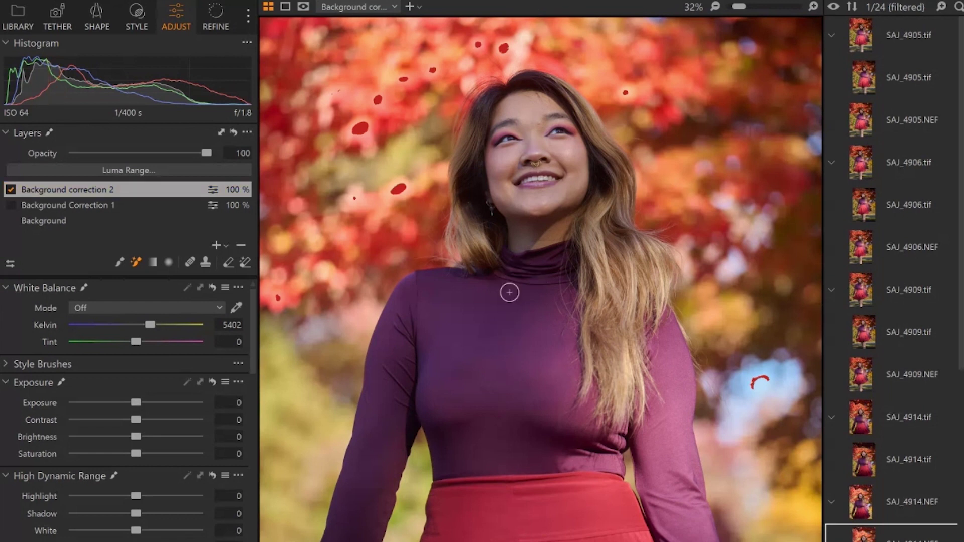
- Magic-brush the shirt, both sleeves, shaded waist and turtleneck collar into the mask
click(507, 400)
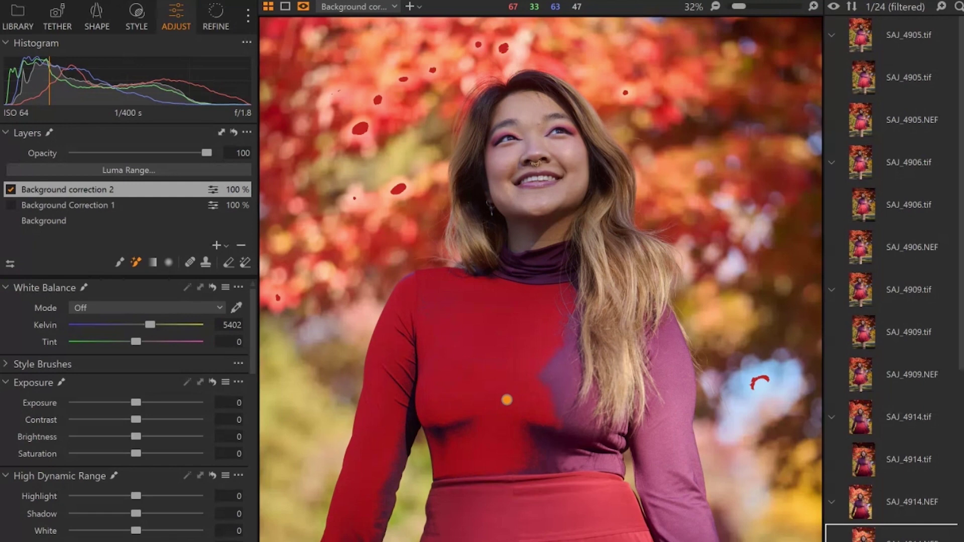
scroll(507, 400, down, 3)
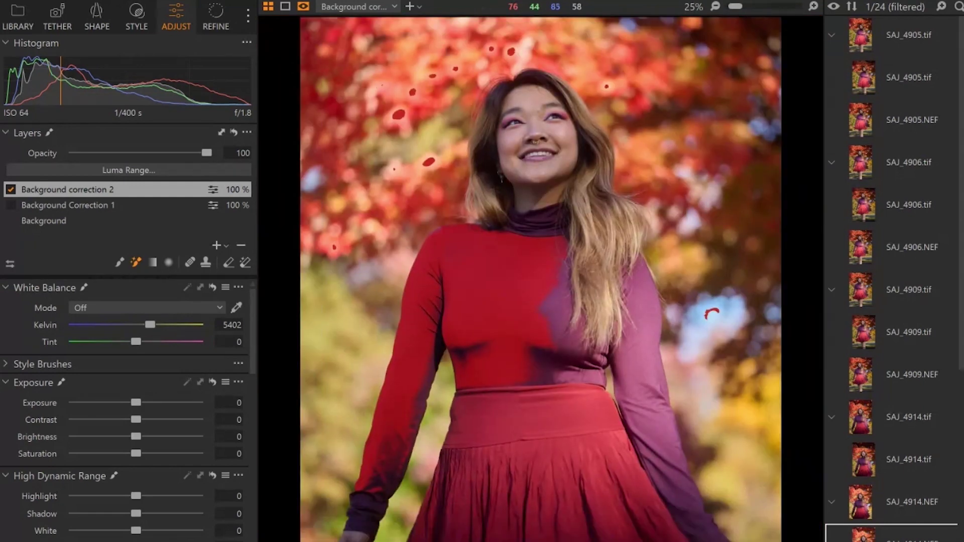
drag(376, 486, 361, 508)
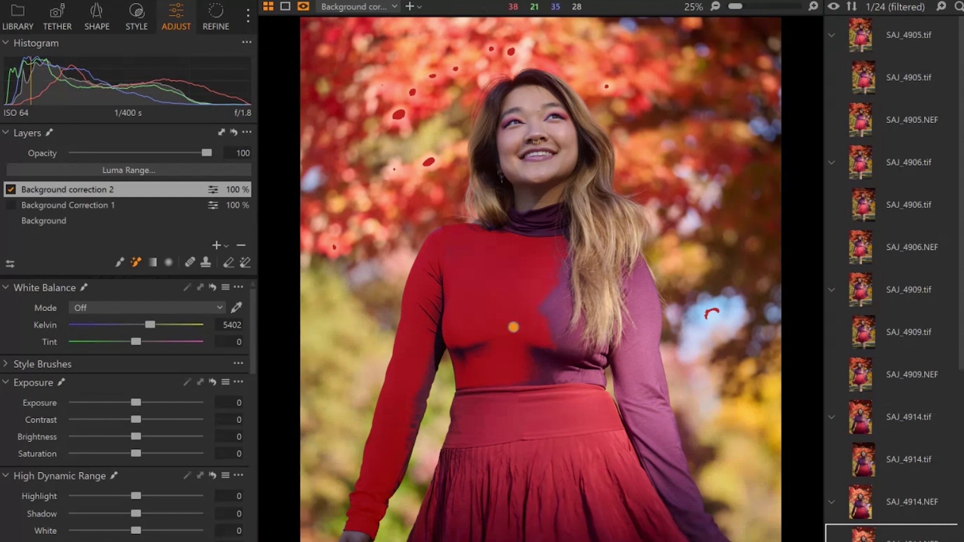
drag(636, 299, 653, 370)
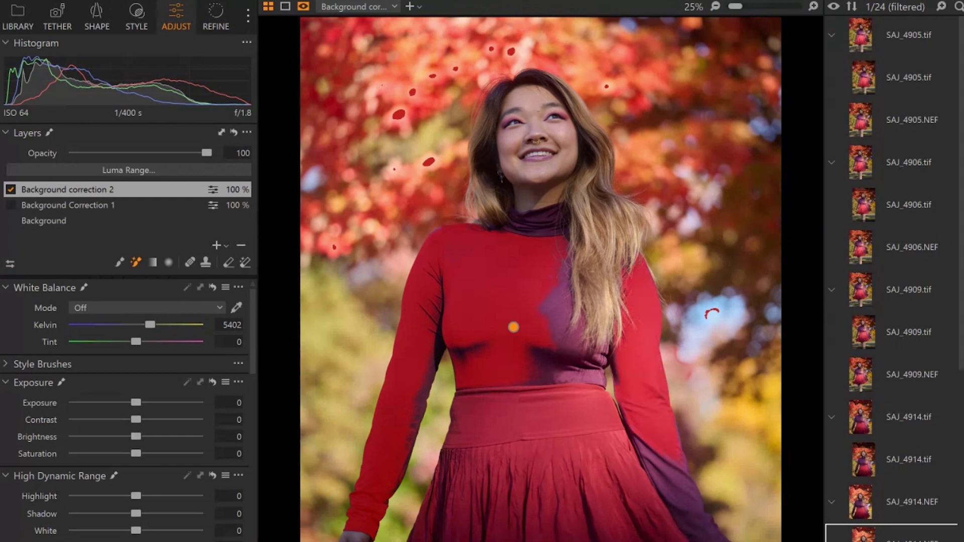
drag(669, 475, 686, 512)
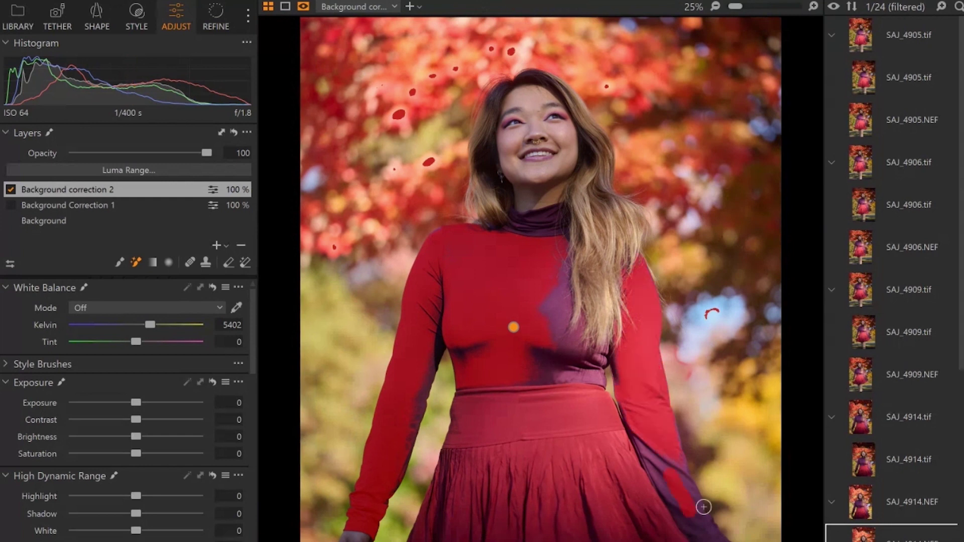
click(561, 440)
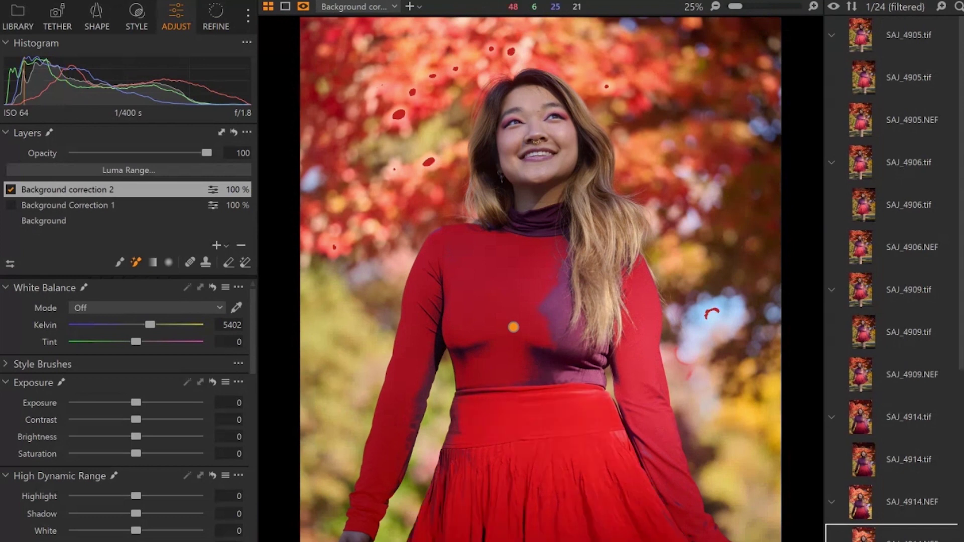
click(561, 305)
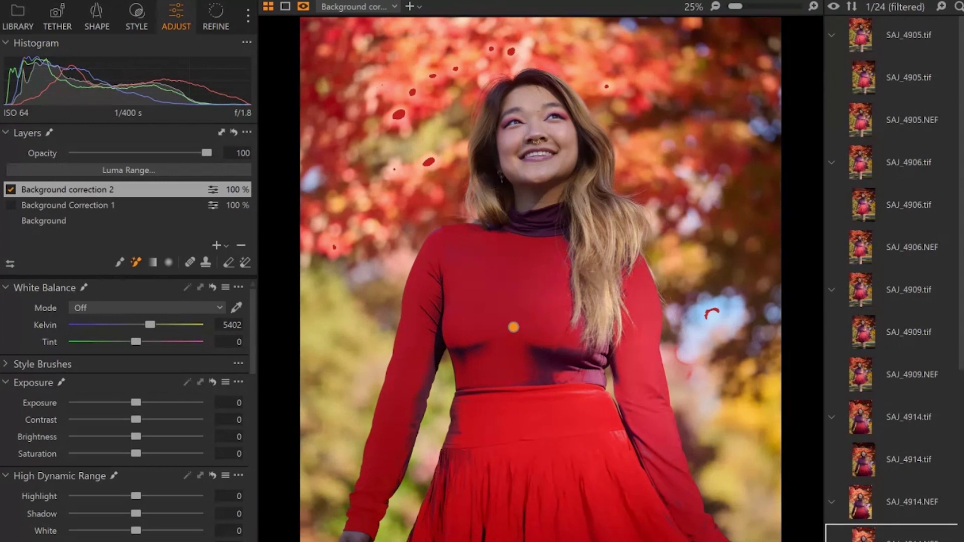
click(552, 357)
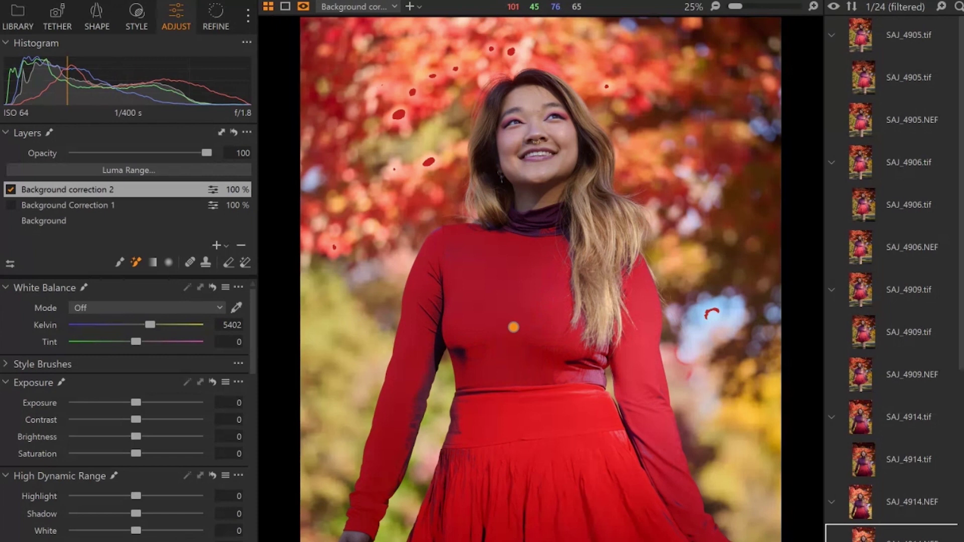
click(538, 196)
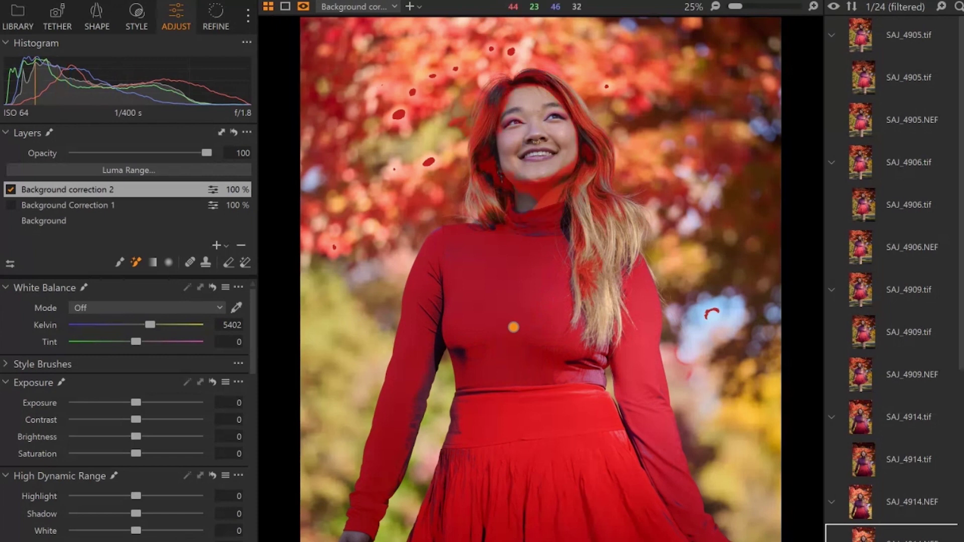
- Add the cheek and light hair strands to the mask, undoing one stray hair-strand addition
click(598, 265)
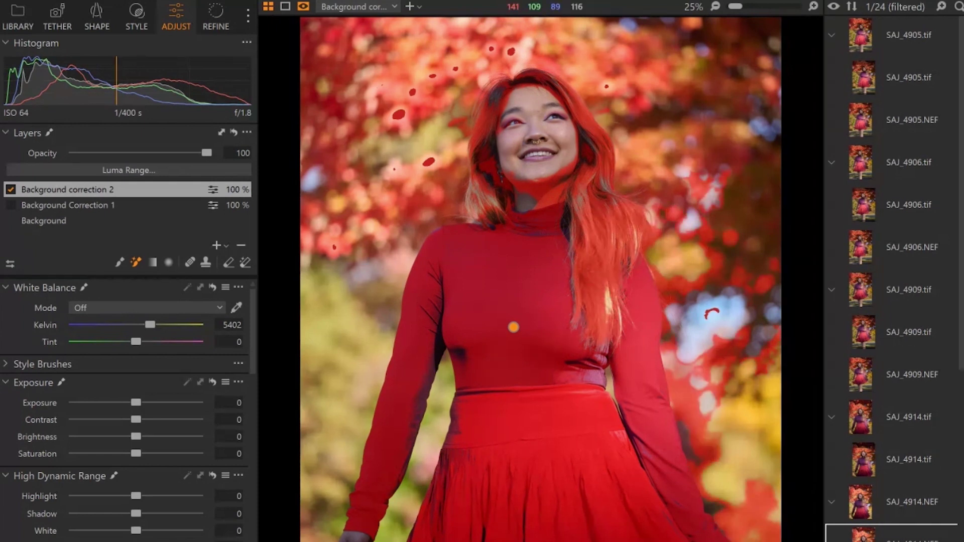
key(ctrl+z)
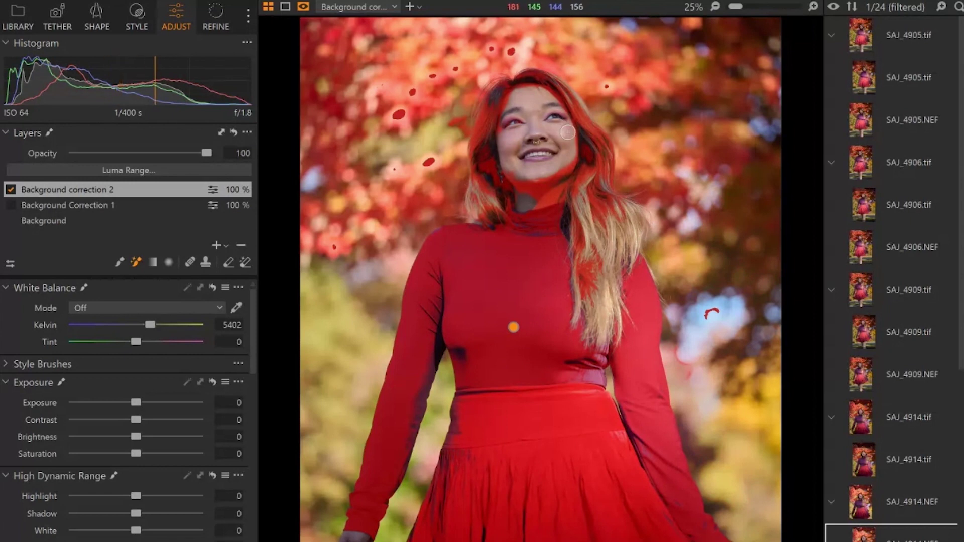
drag(568, 132, 568, 149)
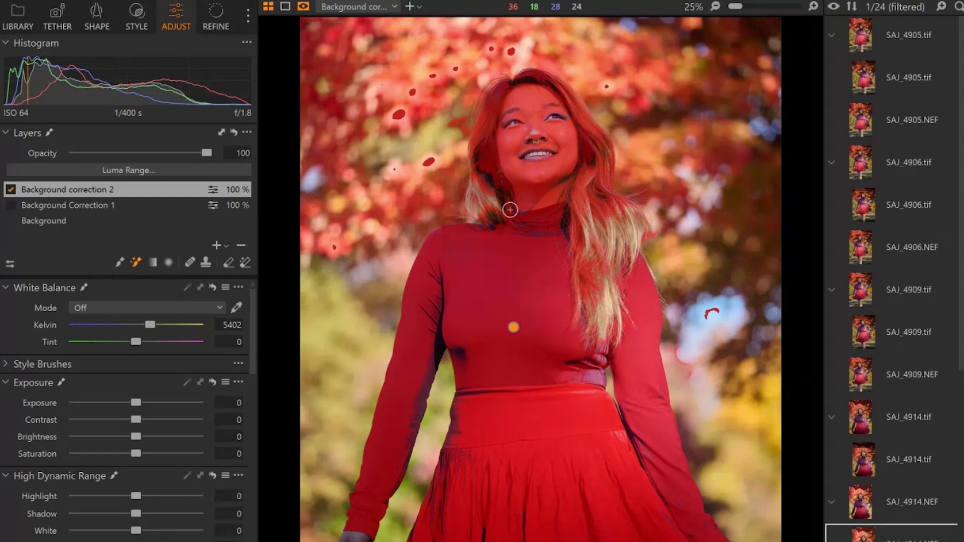
click(487, 224)
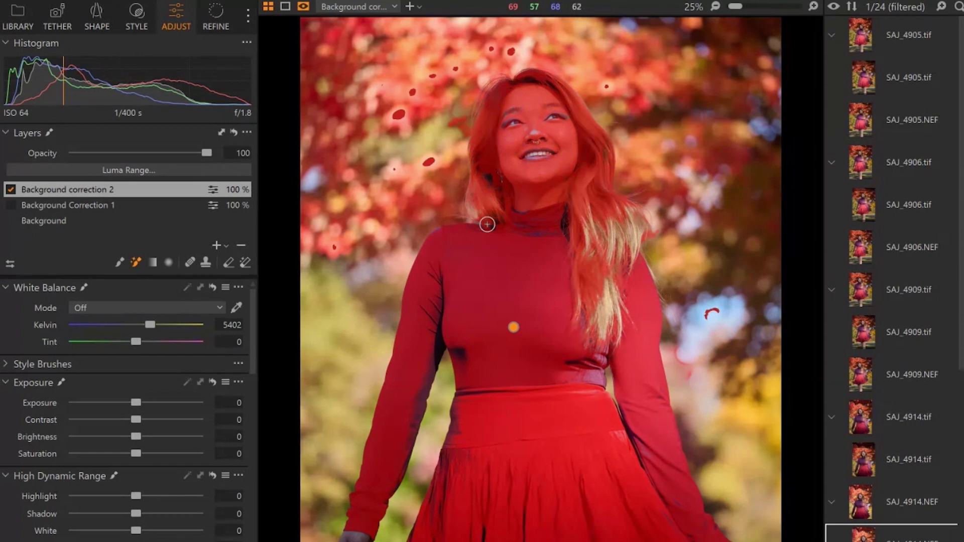
- With the Draw Mask brush, paint the inner-arm creases, armpit crease and hand into the mask
click(121, 263)
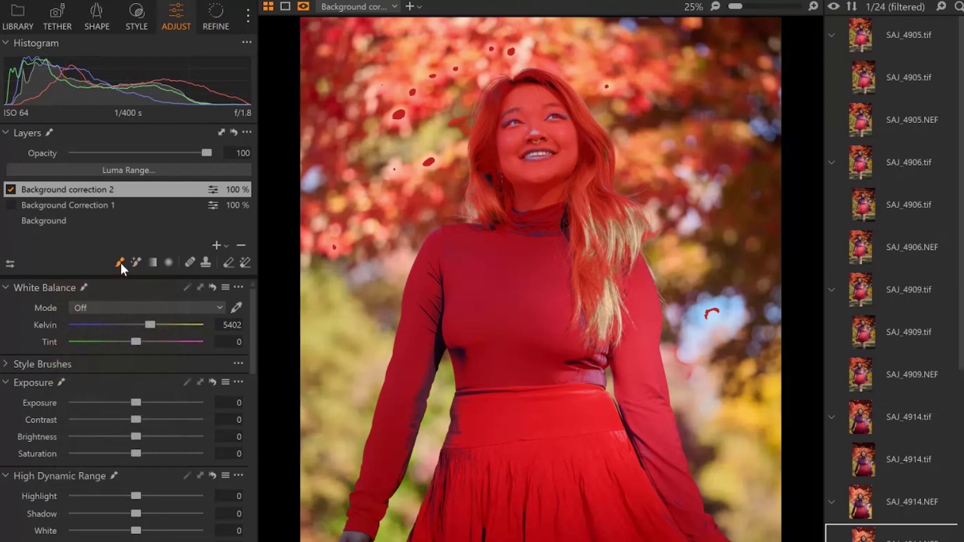
scroll(449, 409, up, 2)
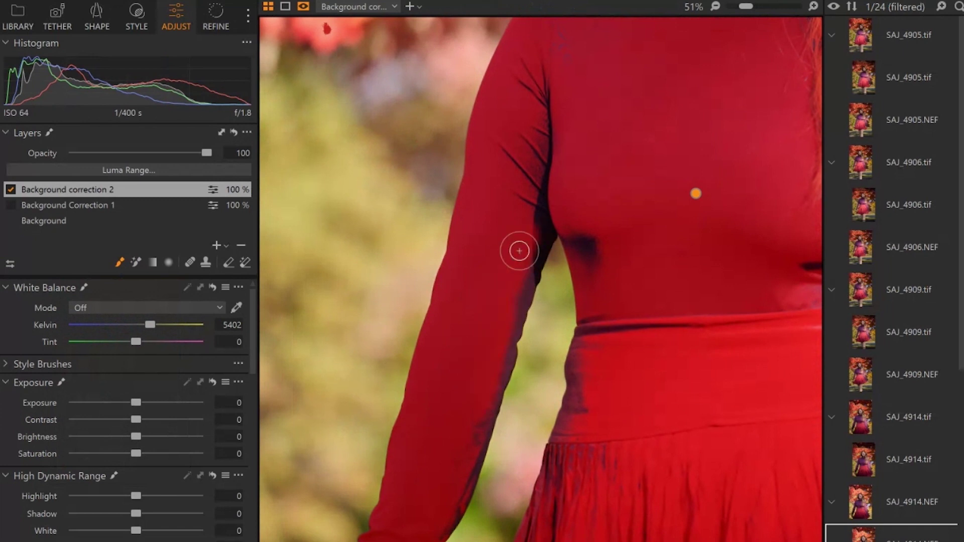
mouse_move(519, 251)
mouse_down()
mouse_move(532, 162)
mouse_move(533, 172)
mouse_move(519, 180)
mouse_move(572, 46)
mouse_up()
mouse_move(594, 215)
mouse_down()
mouse_move(612, 281)
mouse_move(573, 207)
mouse_move(596, 281)
mouse_move(588, 263)
mouse_move(575, 183)
mouse_move(523, 234)
mouse_move(554, 192)
mouse_move(514, 269)
mouse_move(534, 258)
mouse_move(495, 323)
mouse_move(441, 506)
mouse_move(477, 417)
mouse_move(461, 471)
mouse_move(473, 453)
mouse_move(440, 531)
mouse_move(473, 466)
mouse_move(537, 236)
mouse_move(505, 313)
mouse_move(549, 210)
mouse_up()
scroll(695, 193, down, 3)
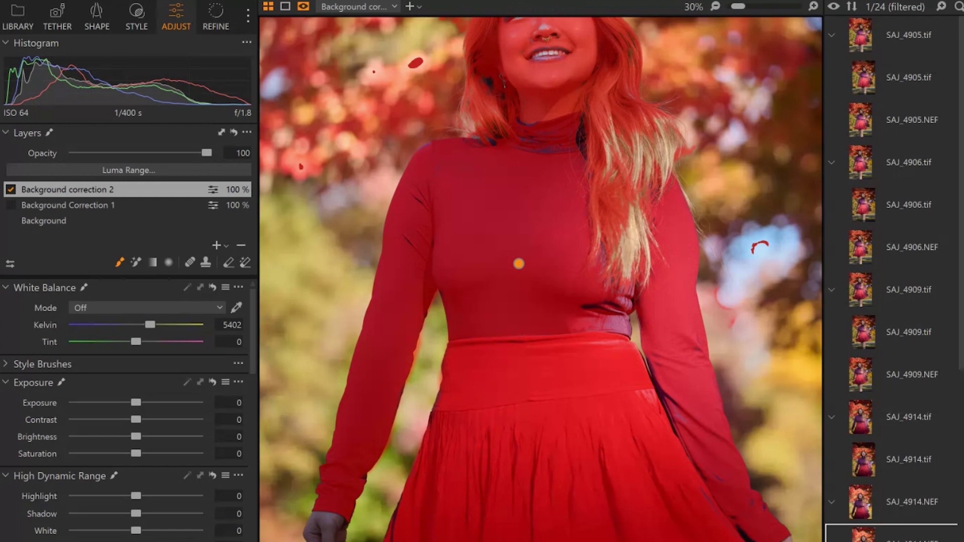
scroll(518, 263, up, 3)
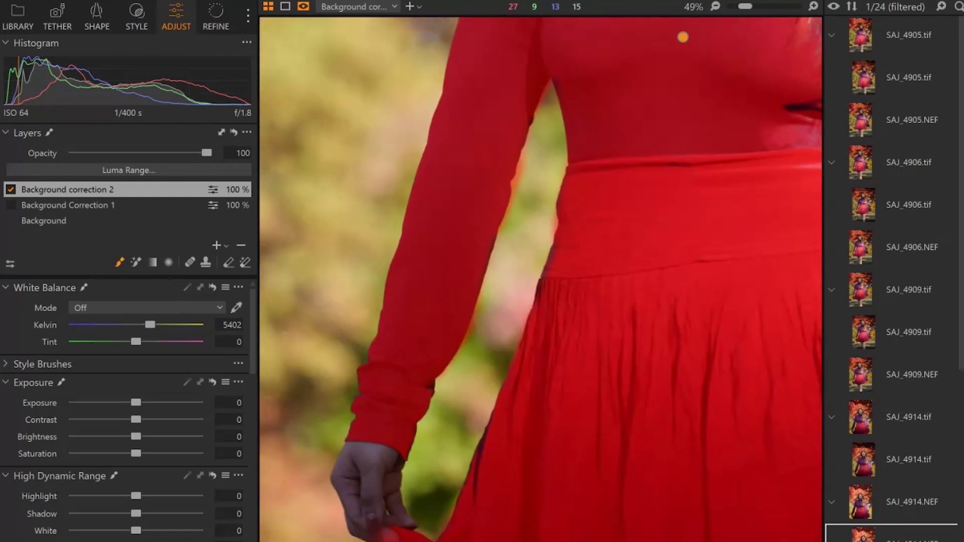
scroll(341, 412, up, 3)
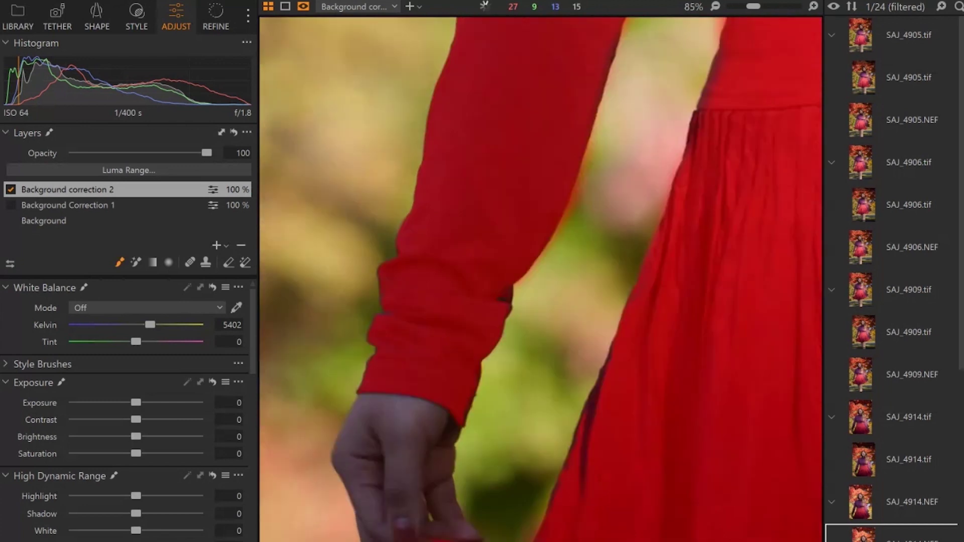
mouse_move(397, 478)
mouse_down()
mouse_move(399, 451)
mouse_move(411, 426)
mouse_move(427, 522)
mouse_move(426, 468)
mouse_move(453, 540)
mouse_move(426, 419)
mouse_move(432, 462)
mouse_move(441, 409)
mouse_move(447, 435)
mouse_move(395, 491)
mouse_move(380, 439)
mouse_move(366, 472)
mouse_move(380, 406)
mouse_move(368, 416)
mouse_move(351, 452)
mouse_move(369, 496)
mouse_move(400, 437)
mouse_up()
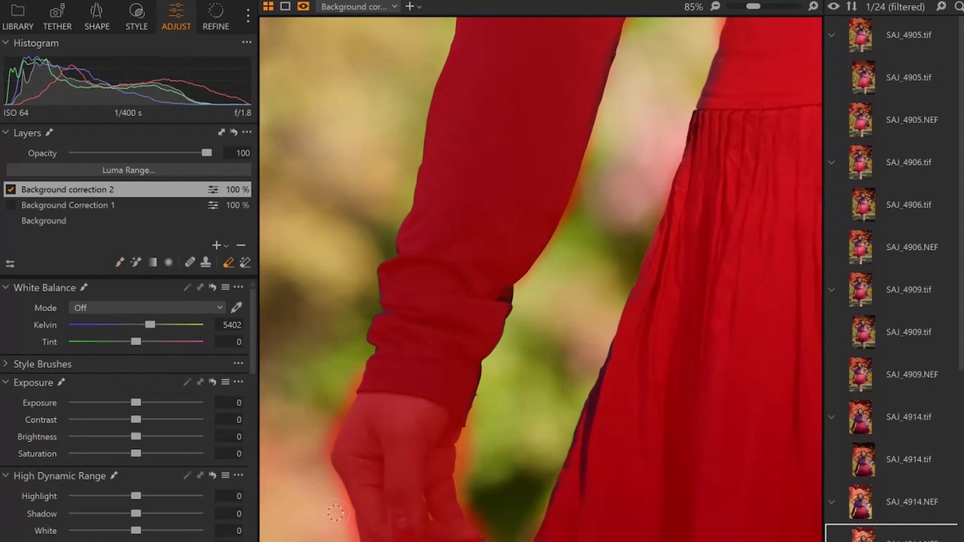
- Refine the mask around the hand, erasing spill and repainting its edges with a smaller brush
drag(326, 463, 354, 539)
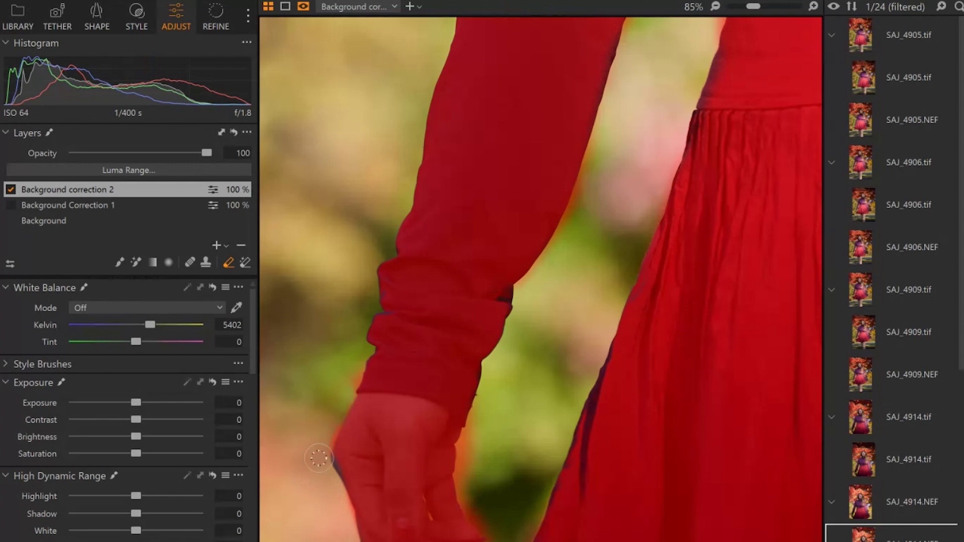
mouse_move(470, 422)
mouse_down()
mouse_move(463, 462)
mouse_move(458, 430)
mouse_up()
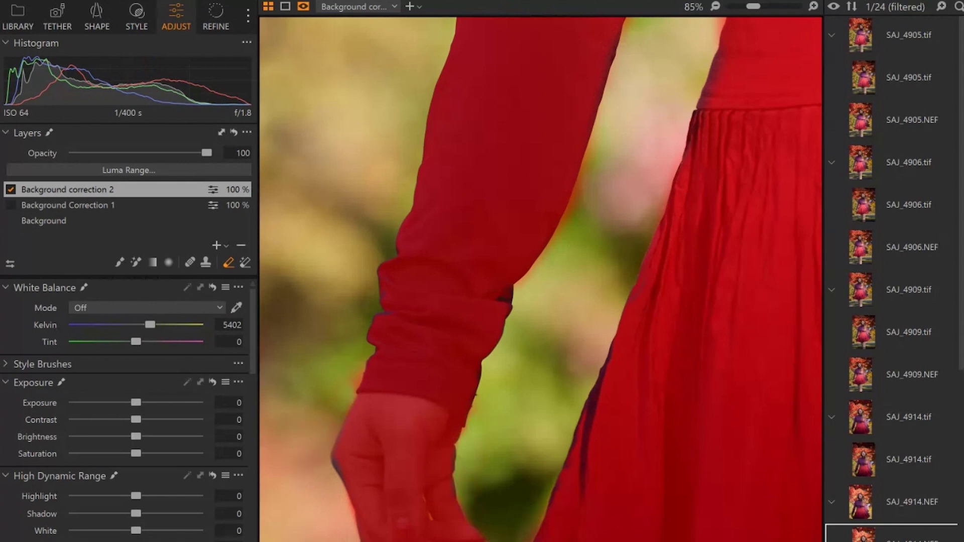
key(b)
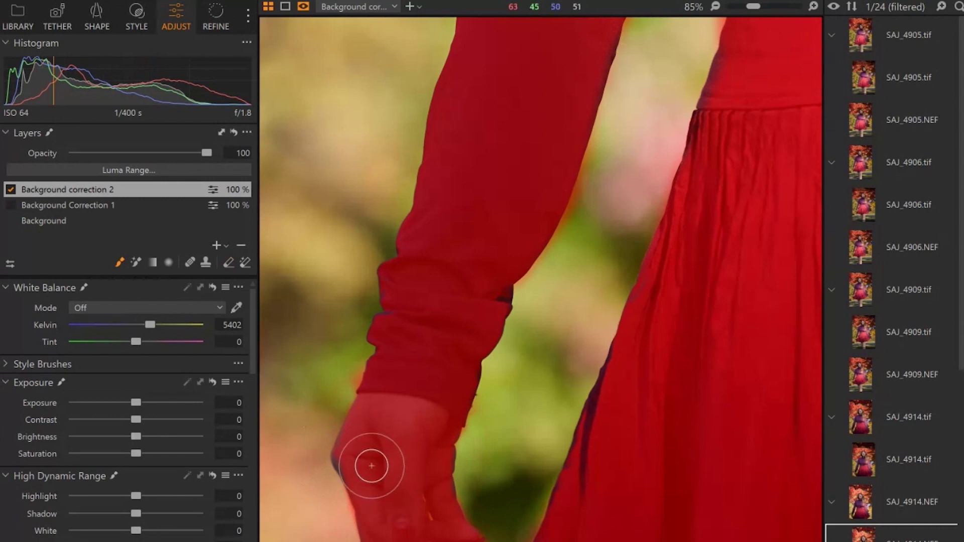
key(bracketleft)
key(bracketleft)
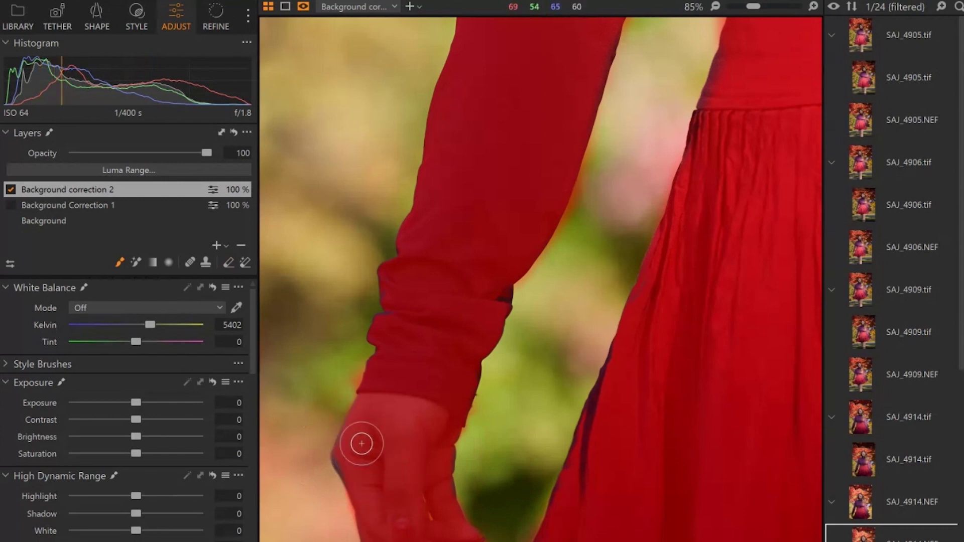
mouse_move(365, 440)
mouse_down()
mouse_move(364, 472)
mouse_move(348, 450)
mouse_move(357, 477)
mouse_move(349, 448)
mouse_up()
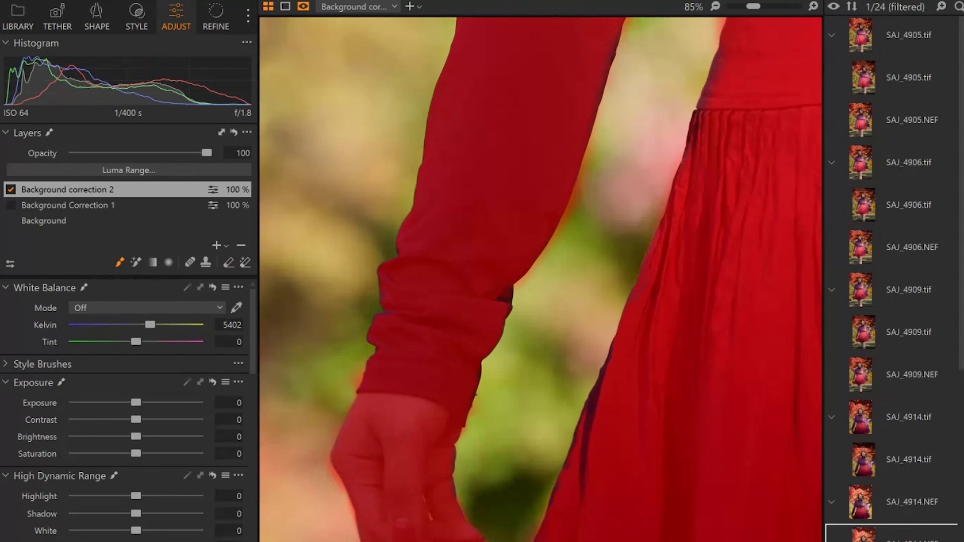
key(e)
key(b)
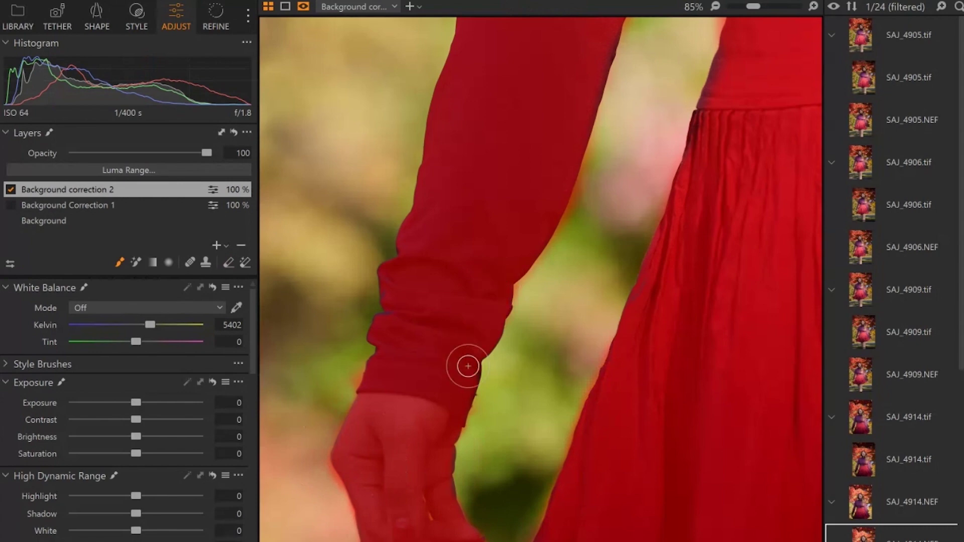
- Paint the sleeve's dark spots and crease, the waistband crease and blonde hair strands into the mask
scroll(541, 280, down, 5)
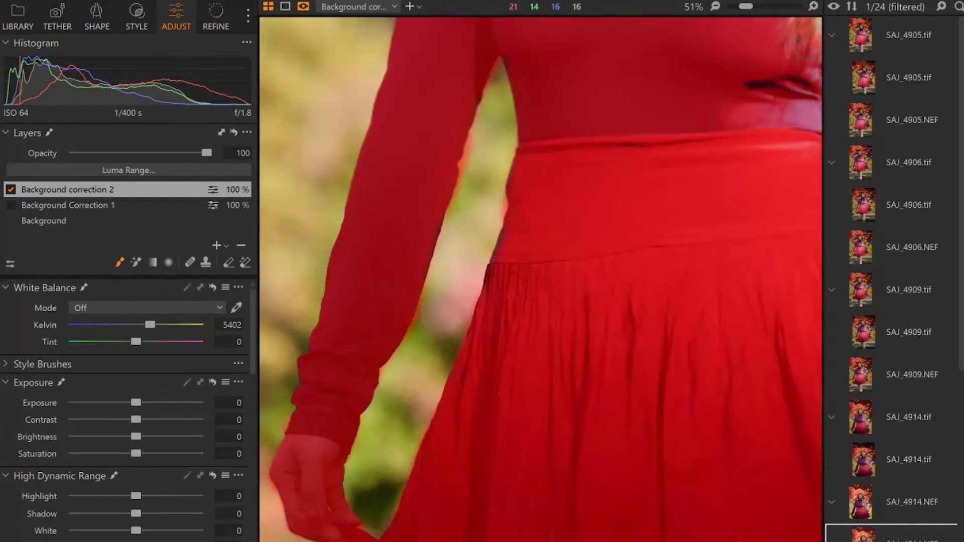
scroll(516, 383, down, 2)
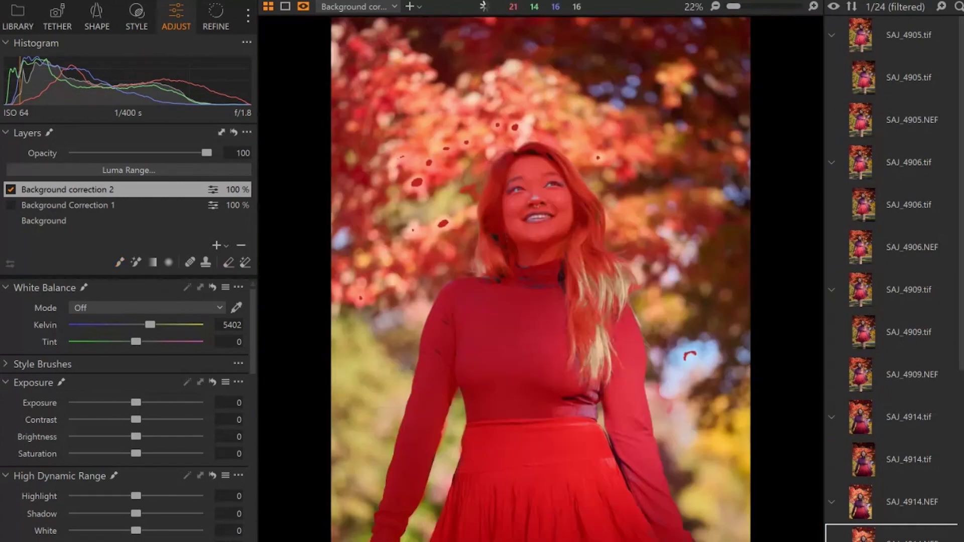
scroll(516, 383, up, 4)
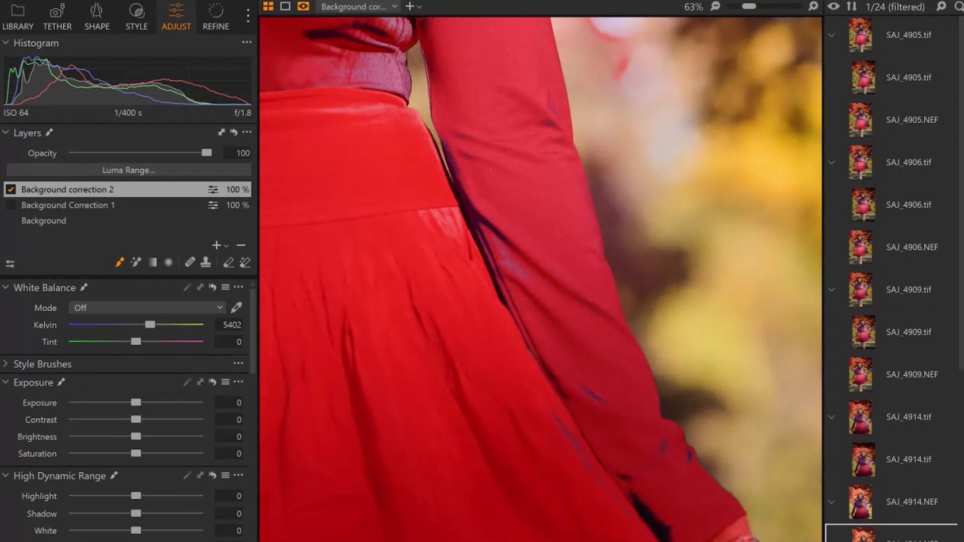
mouse_move(619, 424)
mouse_down()
mouse_move(641, 411)
mouse_move(687, 462)
mouse_move(640, 507)
mouse_move(578, 424)
mouse_move(604, 469)
mouse_up()
mouse_move(522, 278)
mouse_down()
mouse_move(508, 261)
mouse_move(523, 290)
mouse_up()
scroll(522, 290, up, 3)
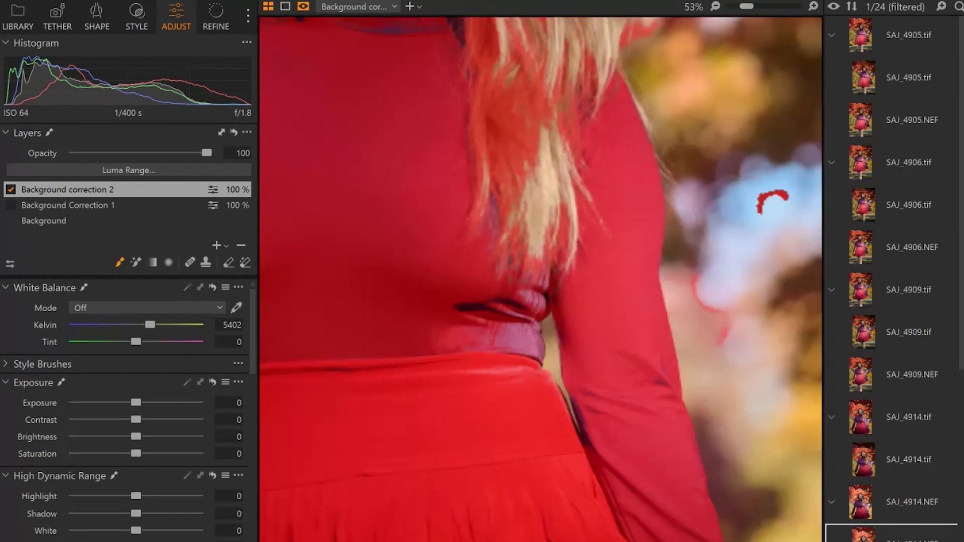
mouse_move(503, 400)
mouse_down()
mouse_move(517, 317)
mouse_move(517, 387)
mouse_up()
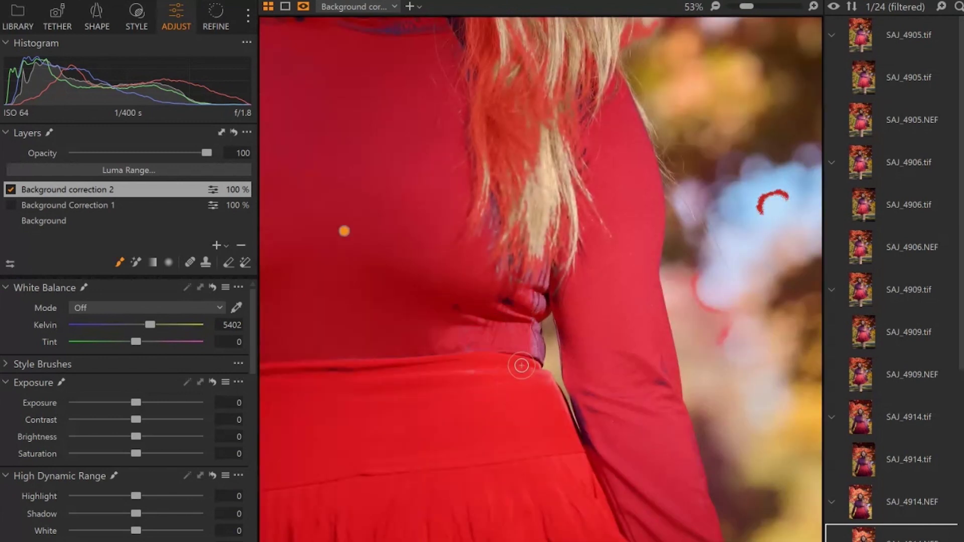
mouse_move(533, 290)
mouse_down()
mouse_move(580, 201)
mouse_move(521, 247)
mouse_move(472, 266)
mouse_up()
scroll(541, 280, up, 5)
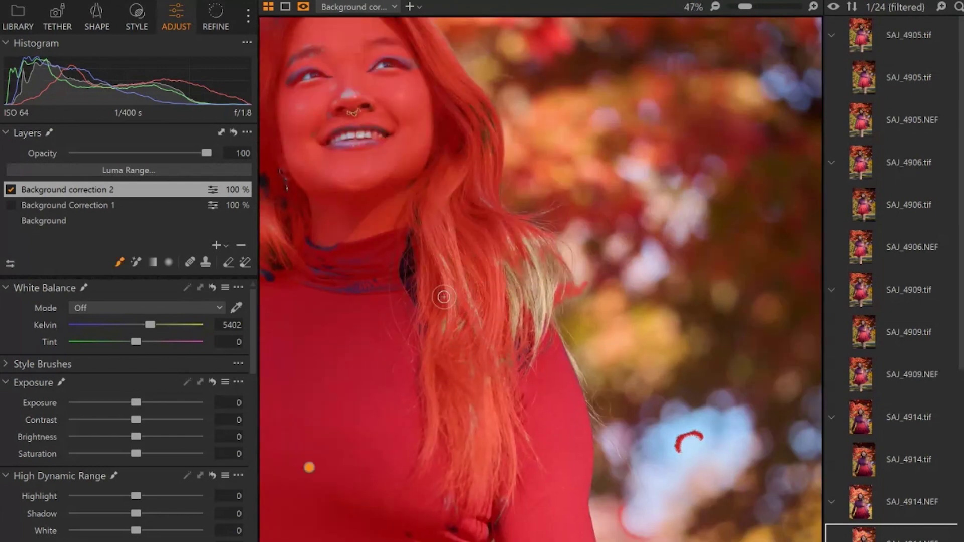
mouse_move(532, 317)
mouse_down()
mouse_move(541, 300)
mouse_move(562, 371)
mouse_up()
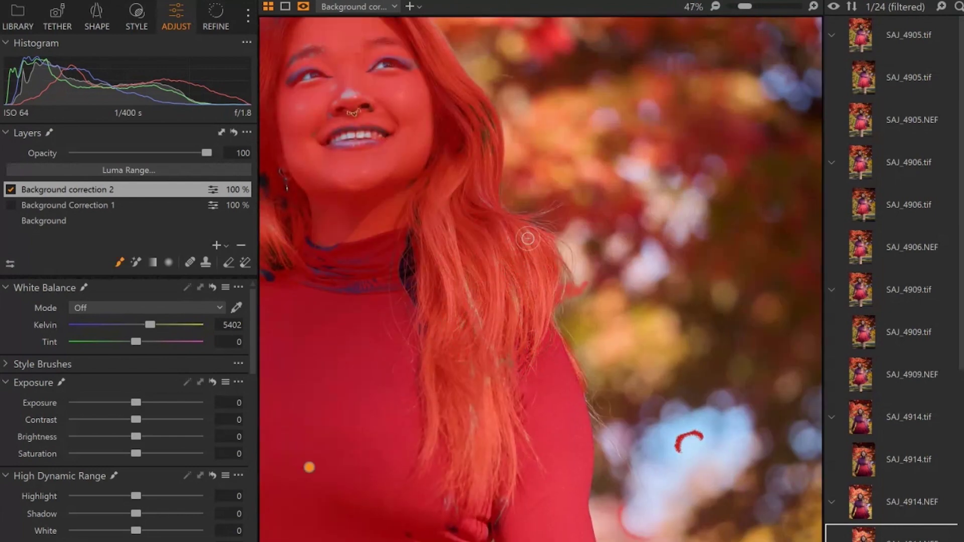
- Mask the collar patches, shoulder streaks and blue eyeshadow on both eyes, then zoom out
mouse_move(416, 227)
mouse_down()
mouse_move(447, 296)
mouse_move(351, 268)
mouse_move(383, 282)
mouse_up()
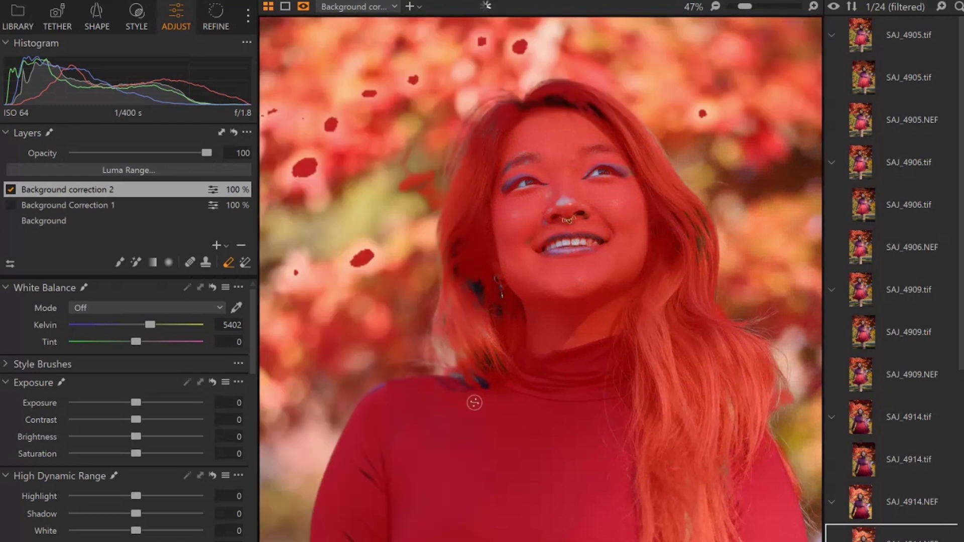
mouse_move(432, 388)
mouse_down()
mouse_move(478, 374)
mouse_move(423, 406)
mouse_move(528, 411)
mouse_move(489, 312)
mouse_move(558, 282)
mouse_move(499, 253)
mouse_move(539, 249)
mouse_move(558, 205)
mouse_up()
scroll(592, 398, up, 1)
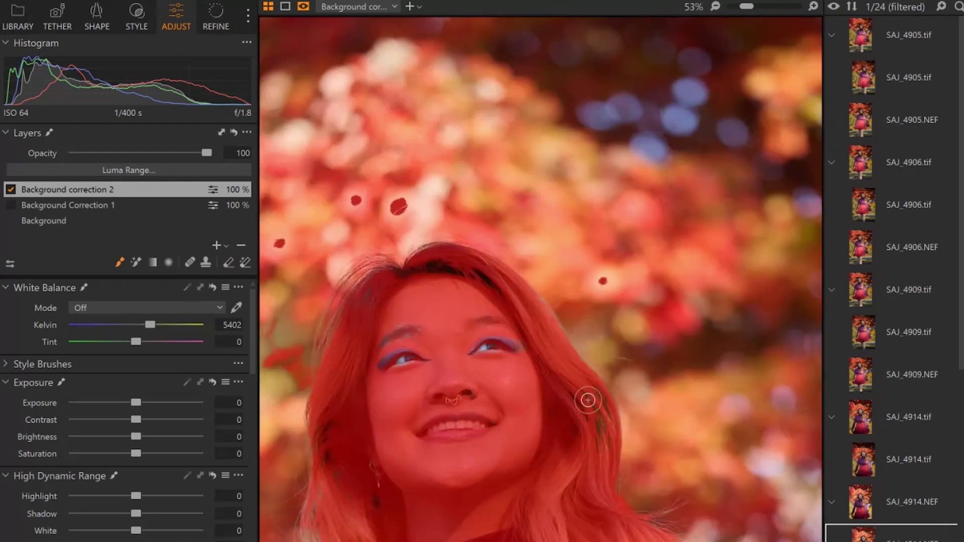
drag(456, 294, 510, 330)
mouse_move(397, 361)
mouse_down()
mouse_move(411, 321)
mouse_move(424, 370)
mouse_up()
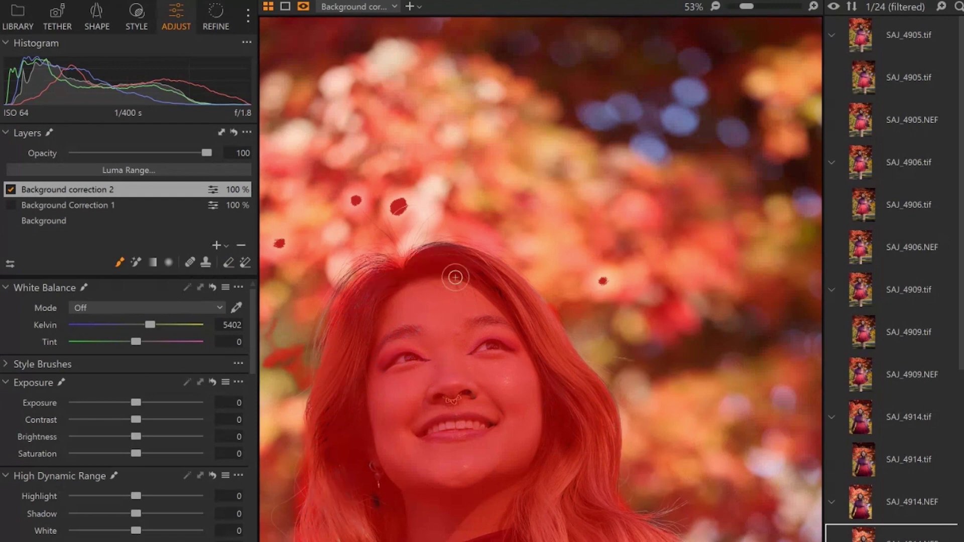
key(ctrl+minus)
key(ctrl+minus)
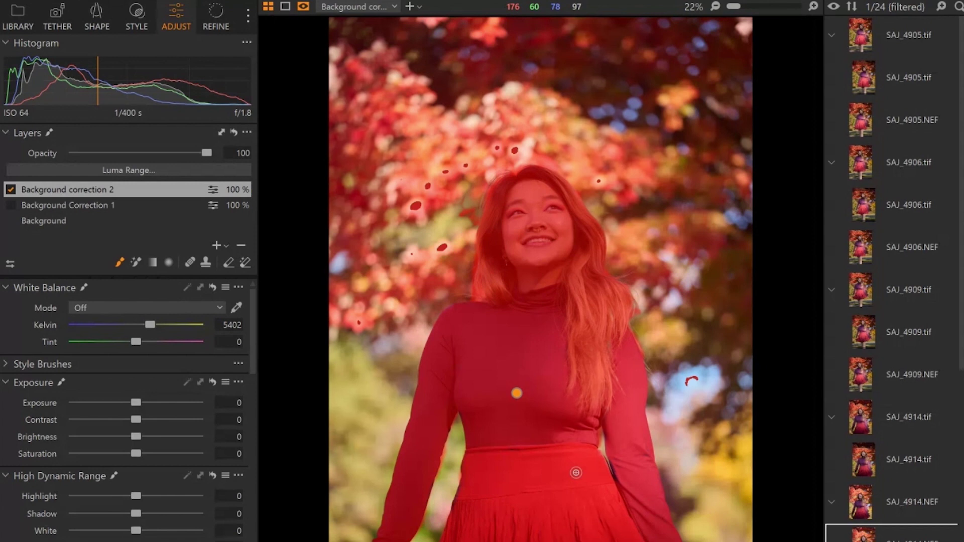
- Invert the Background correction 2 mask via its layer menu, then zoom in to check it
right_click(76, 194)
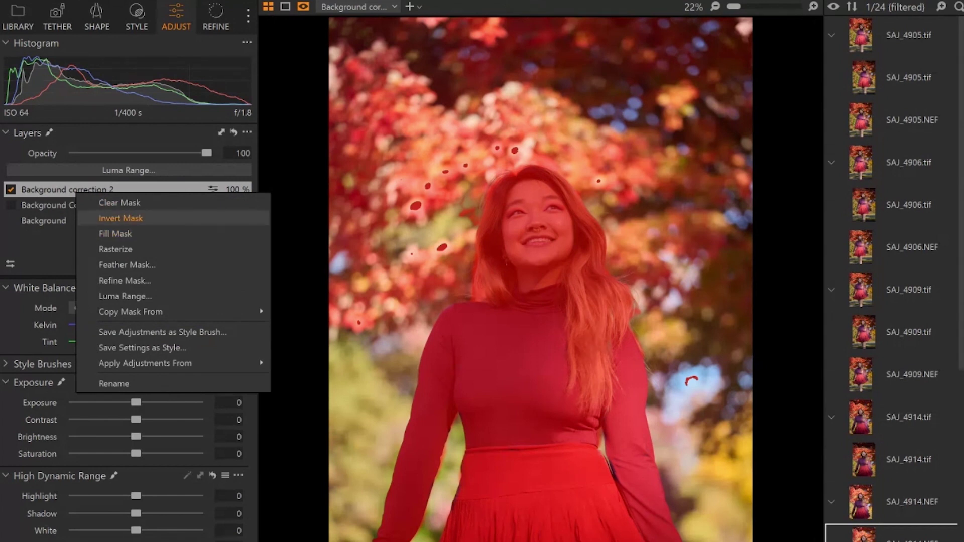
click(139, 223)
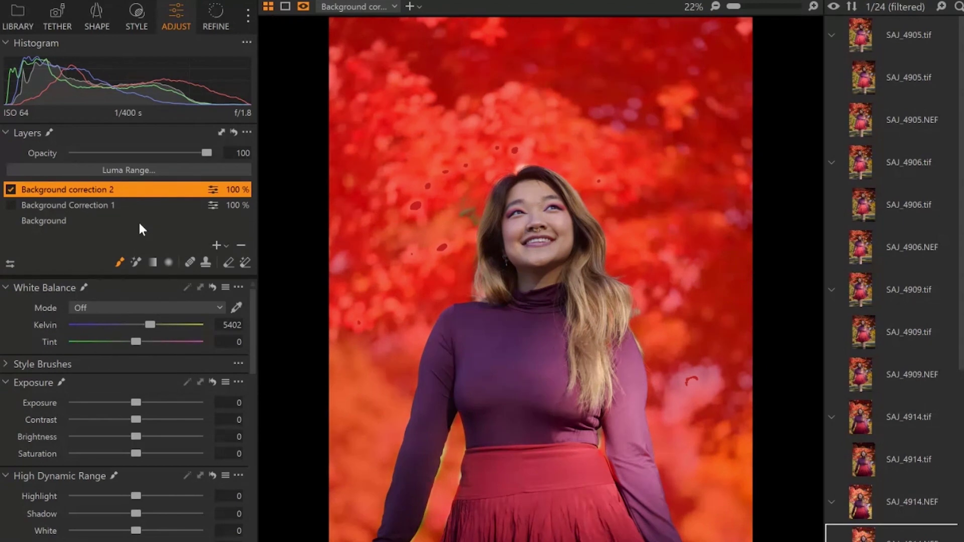
scroll(461, 469, up, 3)
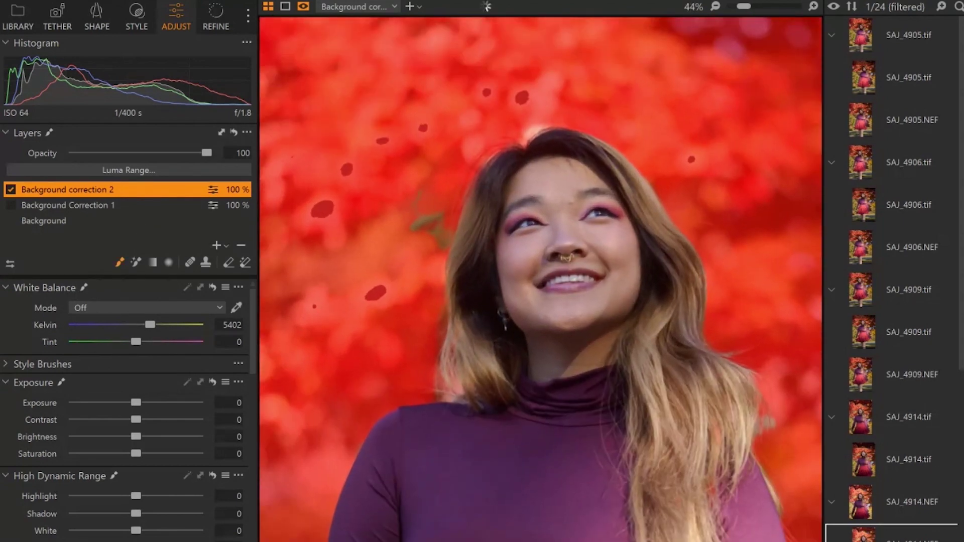
scroll(541, 279, up, 1)
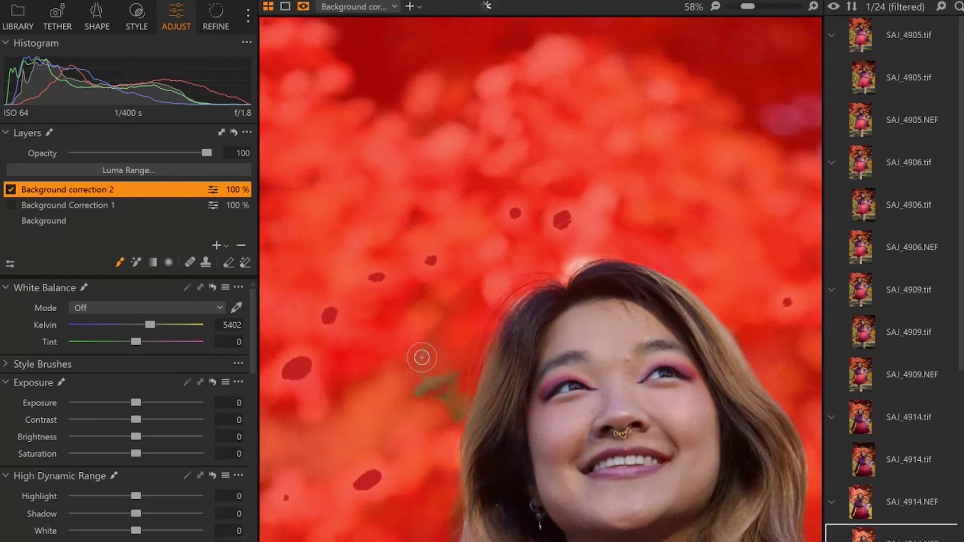
click(425, 387)
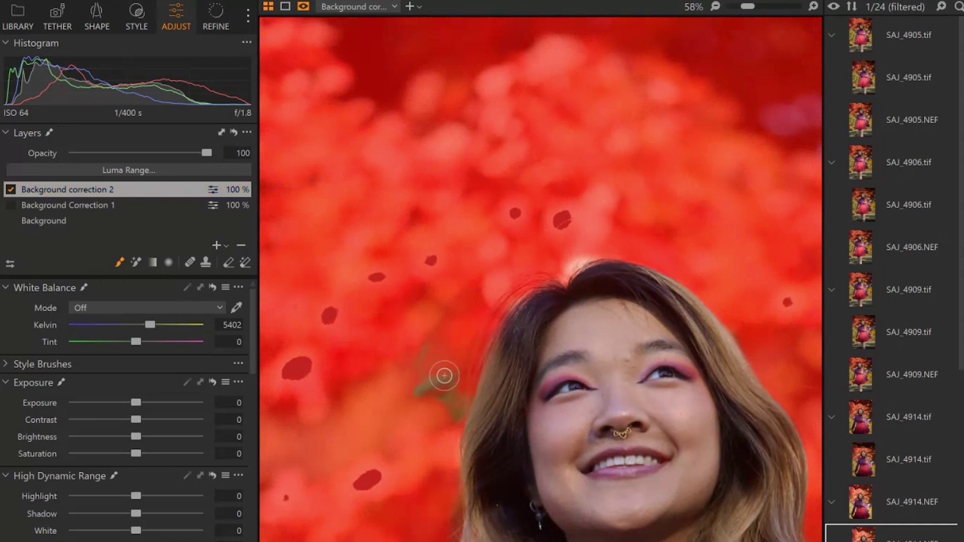
- Add the green patch beside the hair, the glow above the head and the arm's edge to the mask
mouse_move(445, 376)
mouse_down()
mouse_move(441, 407)
mouse_move(440, 363)
mouse_move(456, 354)
mouse_move(451, 419)
mouse_up()
mouse_move(557, 215)
mouse_down()
mouse_move(564, 262)
mouse_move(579, 262)
mouse_up()
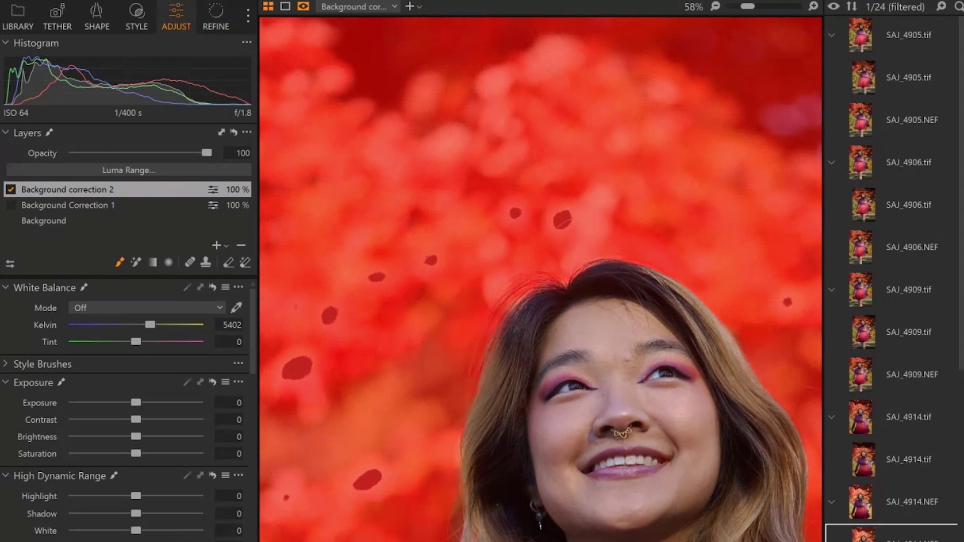
key(ctrl+minus)
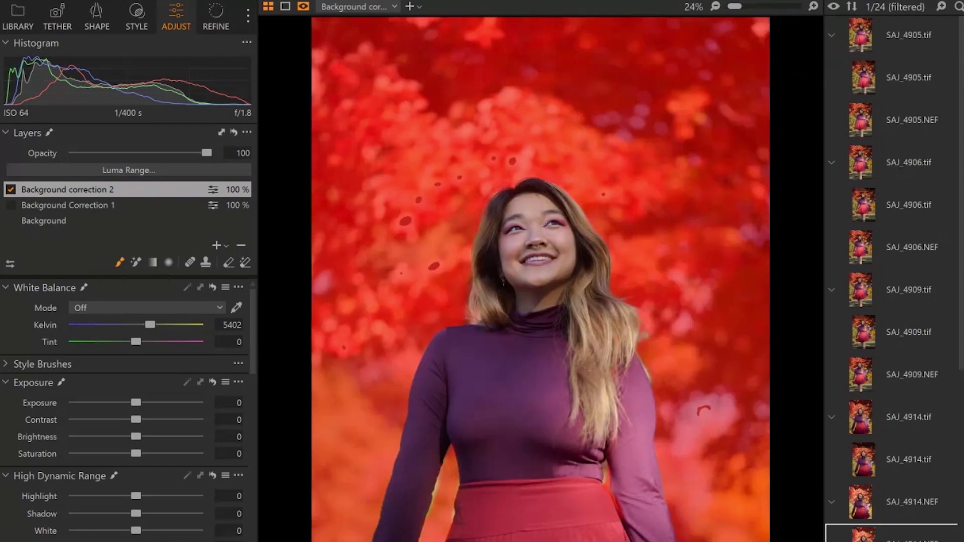
scroll(605, 205, up, 3)
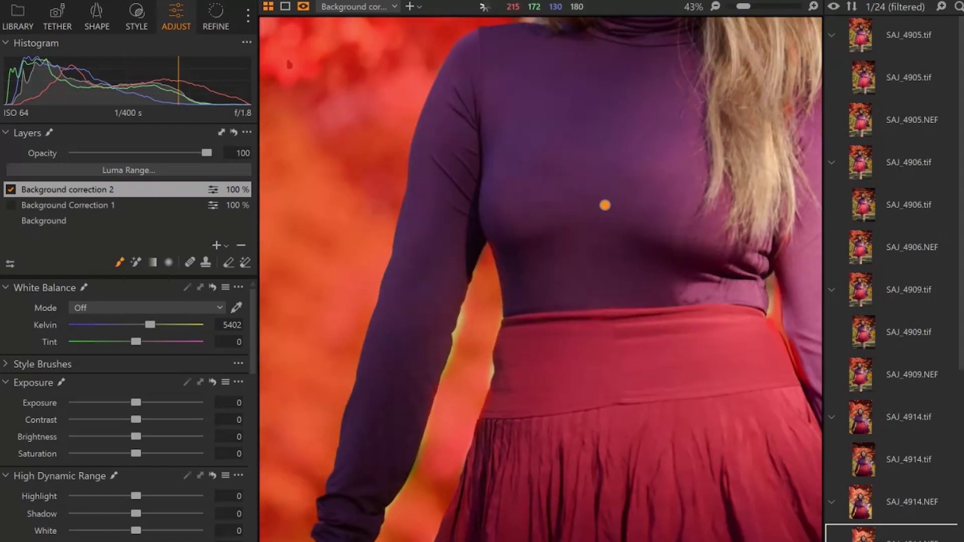
key(ctrl+plus)
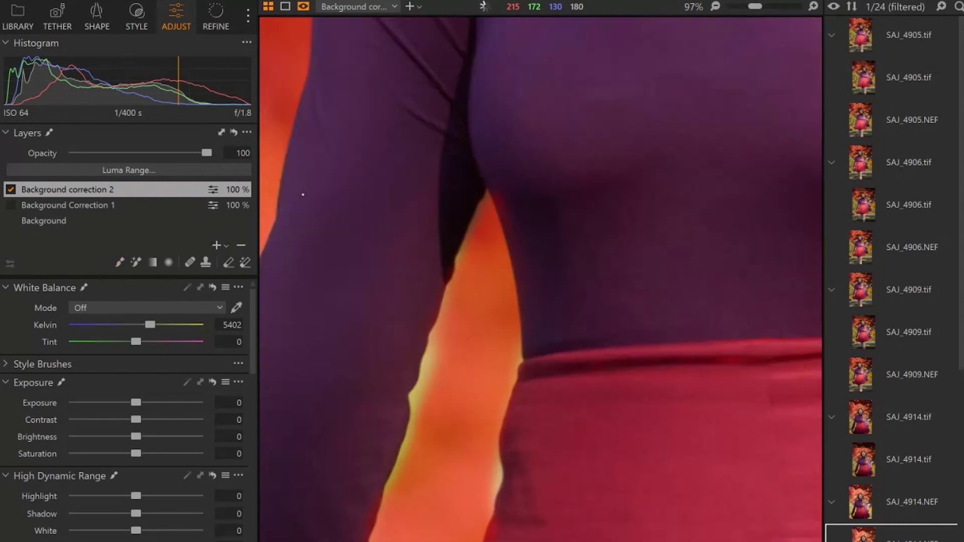
key(b)
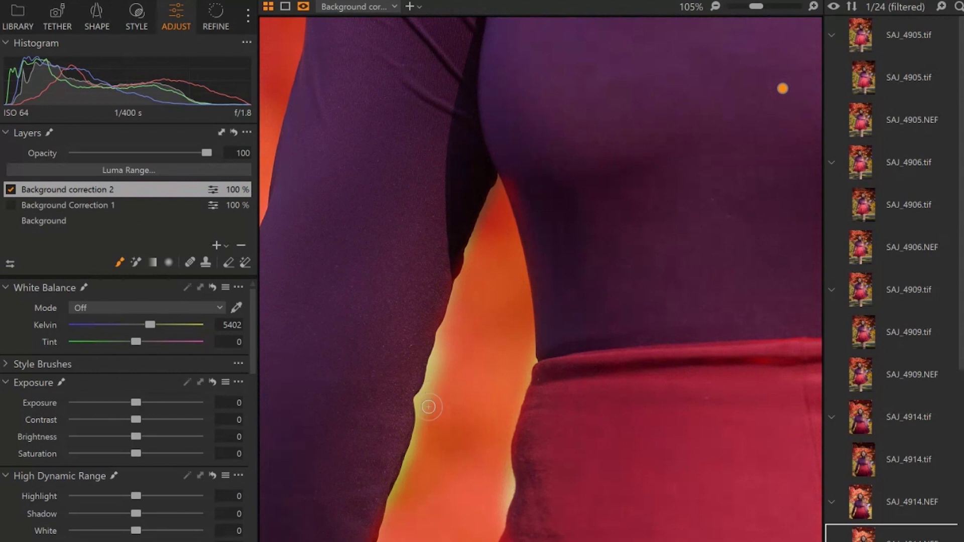
mouse_move(428, 407)
mouse_down()
mouse_move(441, 345)
mouse_move(407, 501)
mouse_move(413, 451)
mouse_move(403, 493)
mouse_move(429, 513)
mouse_move(485, 453)
mouse_move(493, 501)
mouse_move(504, 504)
mouse_move(504, 483)
mouse_move(462, 447)
mouse_up()
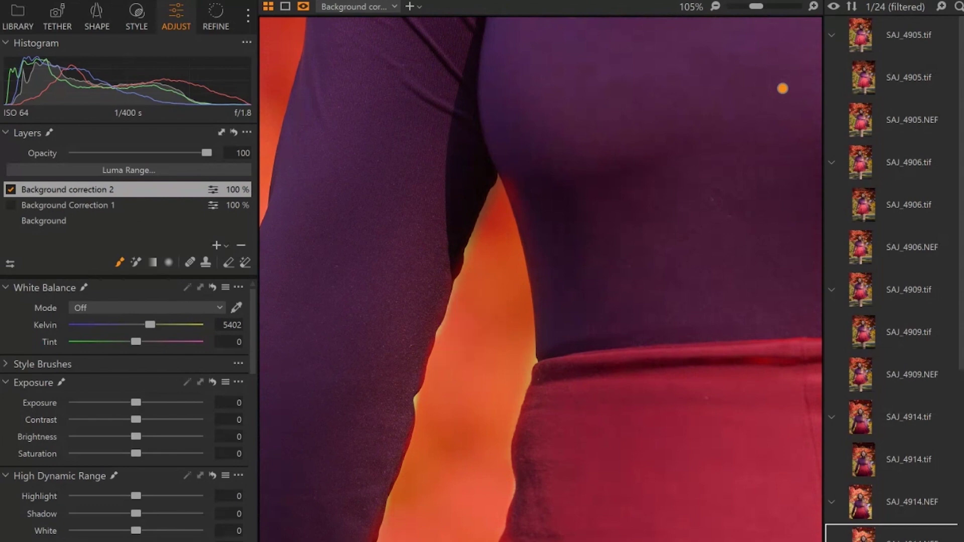
- Erase the mask from the gap between the waist and the arm
scroll(783, 88, down, 3)
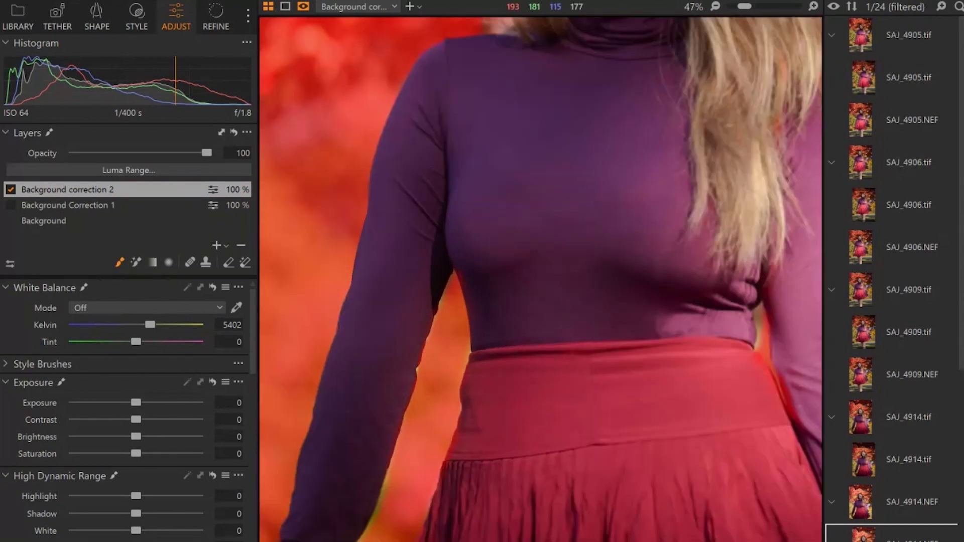
scroll(403, 288, down, 2)
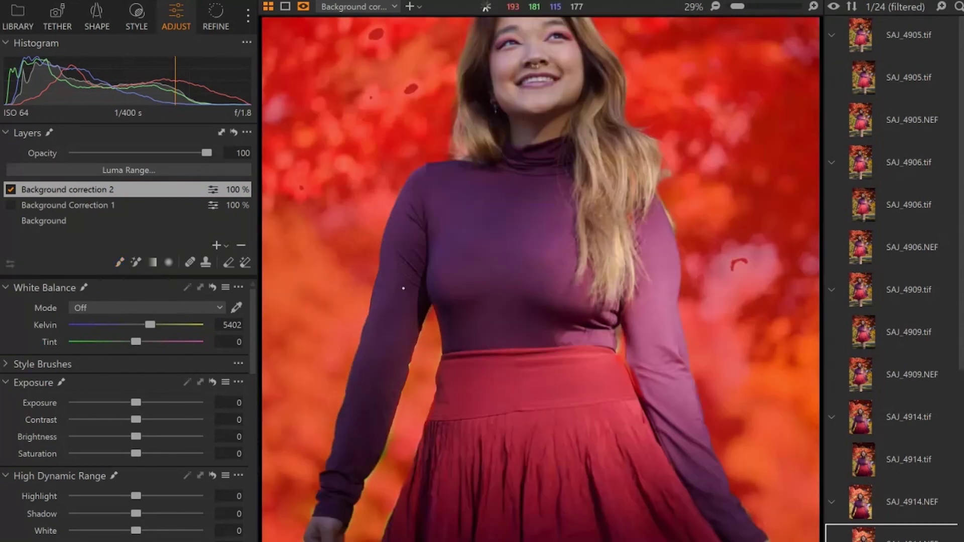
scroll(403, 289, down, 1)
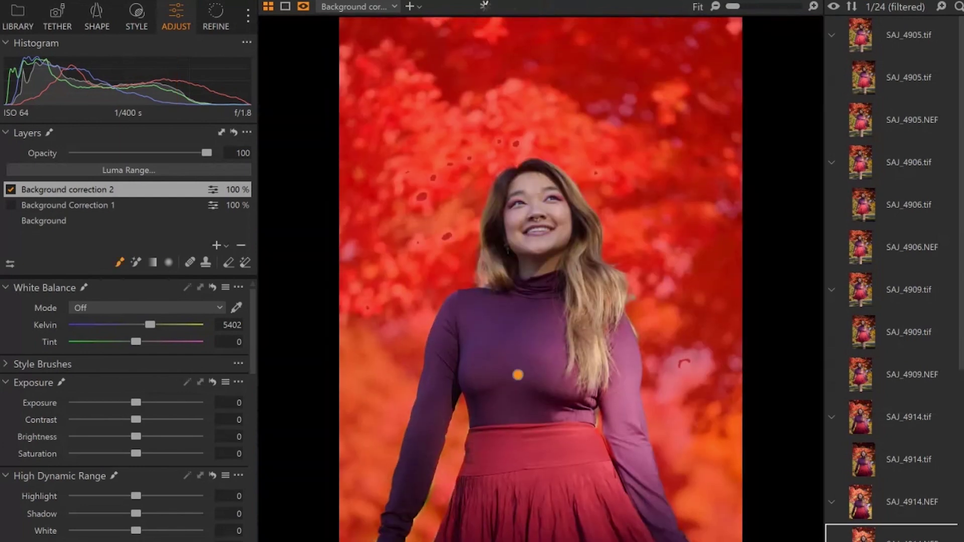
scroll(541, 279, up, 3)
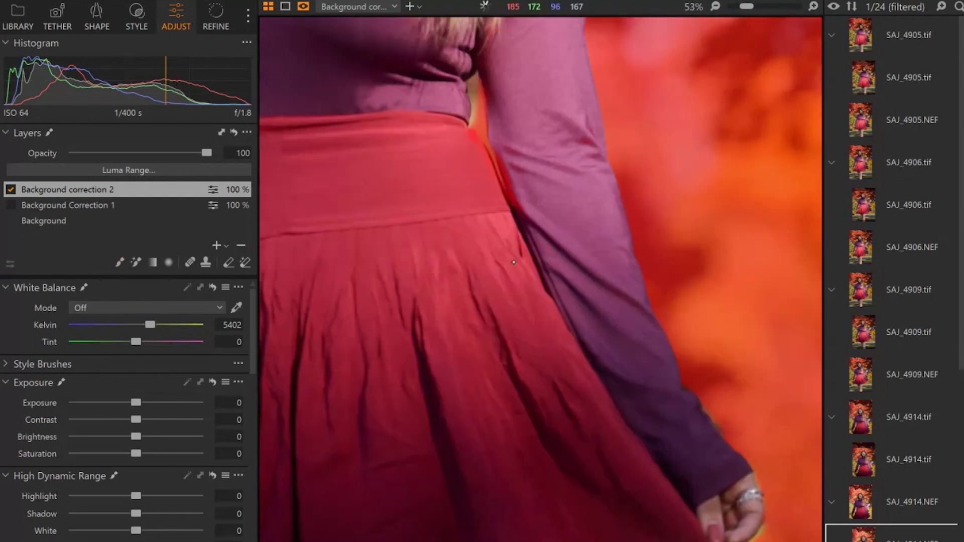
scroll(495, 401, down, 1)
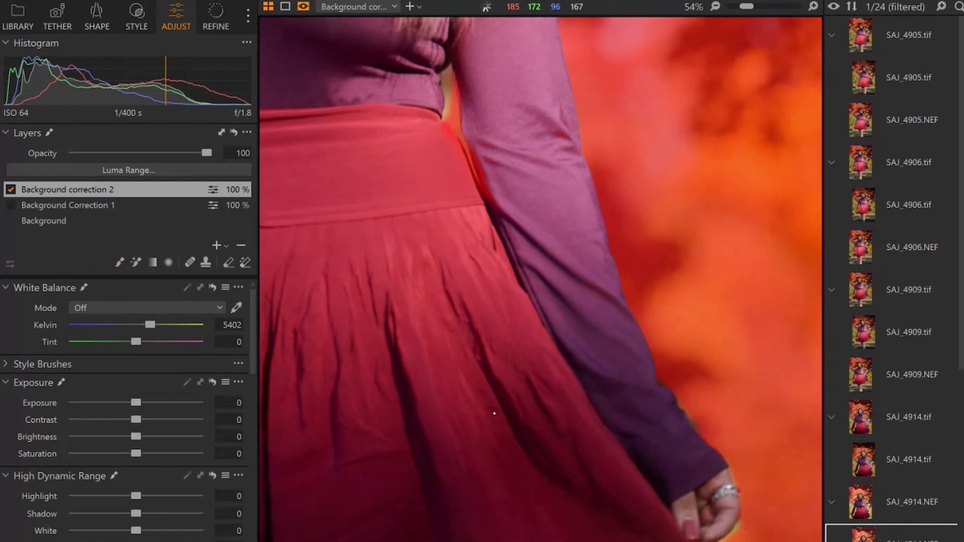
key(e)
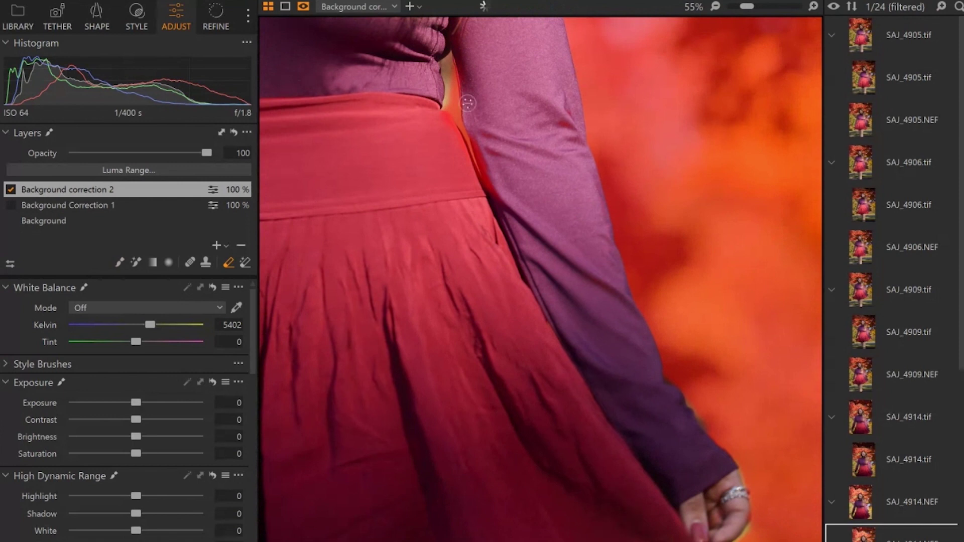
mouse_move(467, 103)
mouse_down()
mouse_move(453, 73)
mouse_move(451, 104)
mouse_move(489, 184)
mouse_up()
- Paint mask over the gap between arm and body, then hide the red mask overlay
key(ctrl+0)
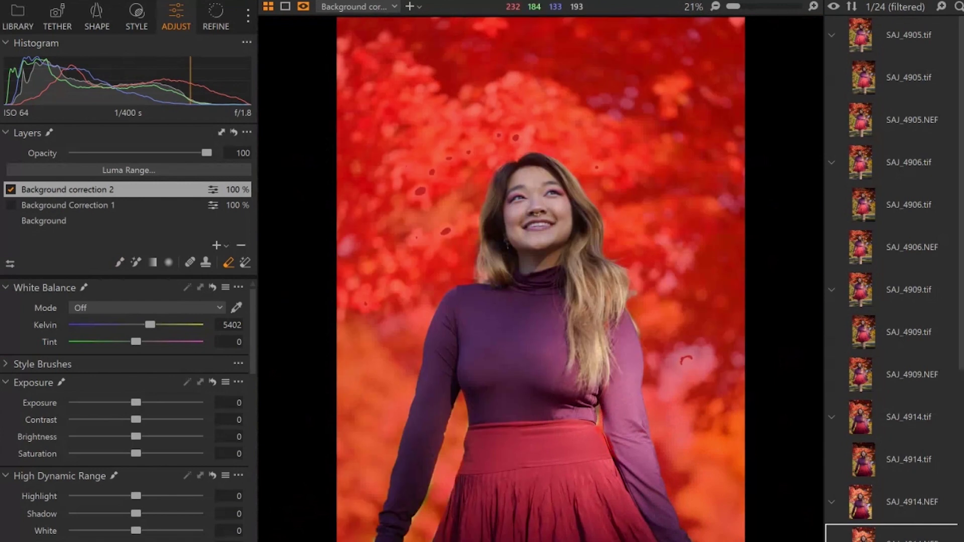
scroll(582, 373, up, 3)
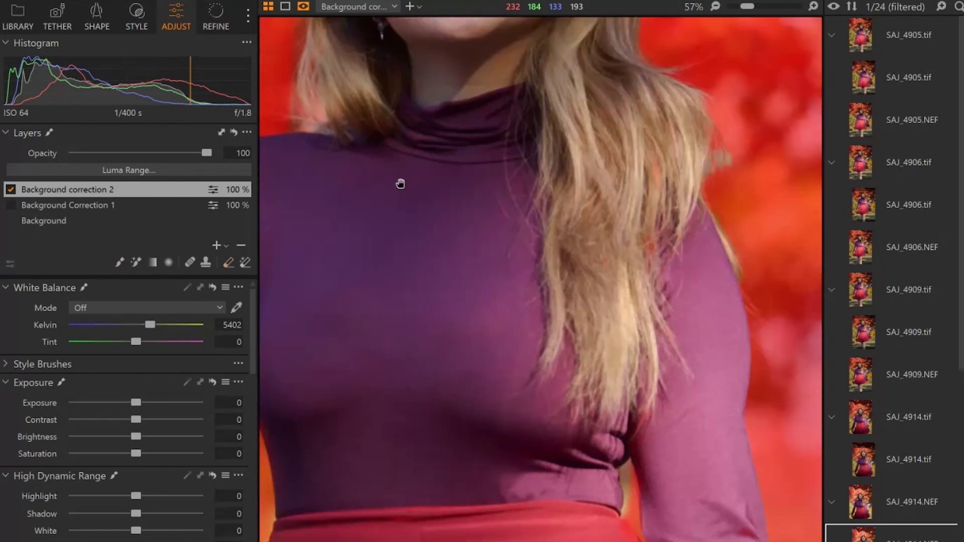
scroll(697, 503, up, 4)
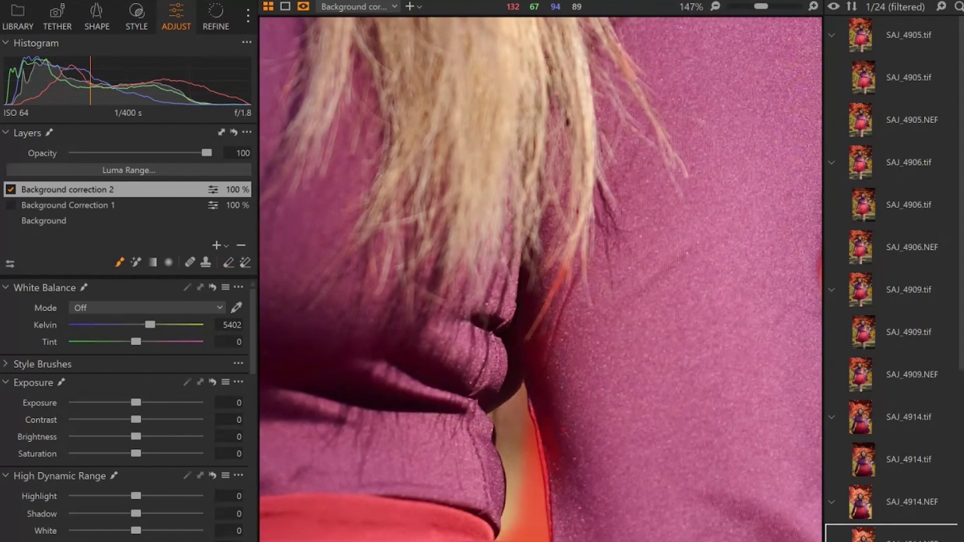
mouse_move(540, 498)
mouse_down()
mouse_move(522, 460)
mouse_move(520, 513)
mouse_move(519, 501)
mouse_move(509, 520)
mouse_move(524, 450)
mouse_move(504, 411)
mouse_move(534, 529)
mouse_up()
scroll(535, 528, down, 5)
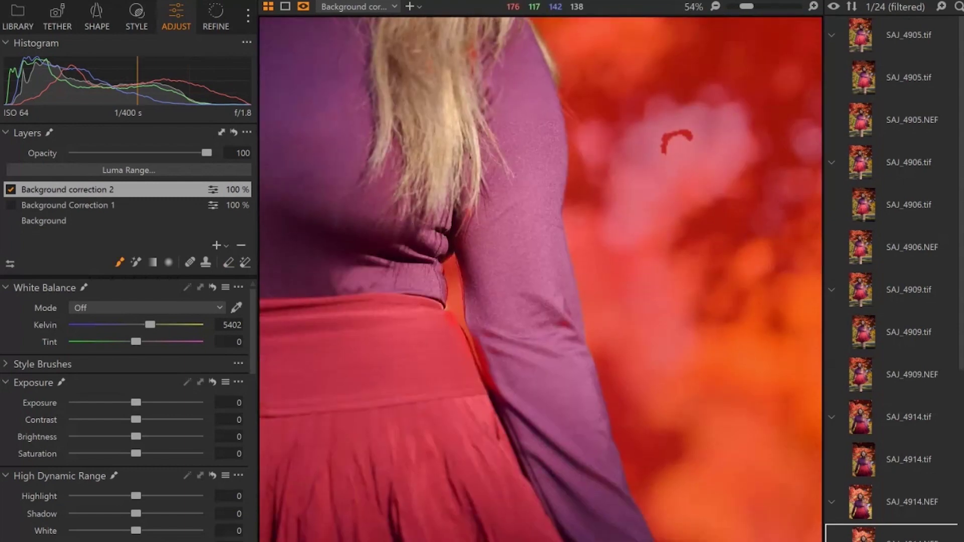
scroll(447, 472, down, 3)
key(e)
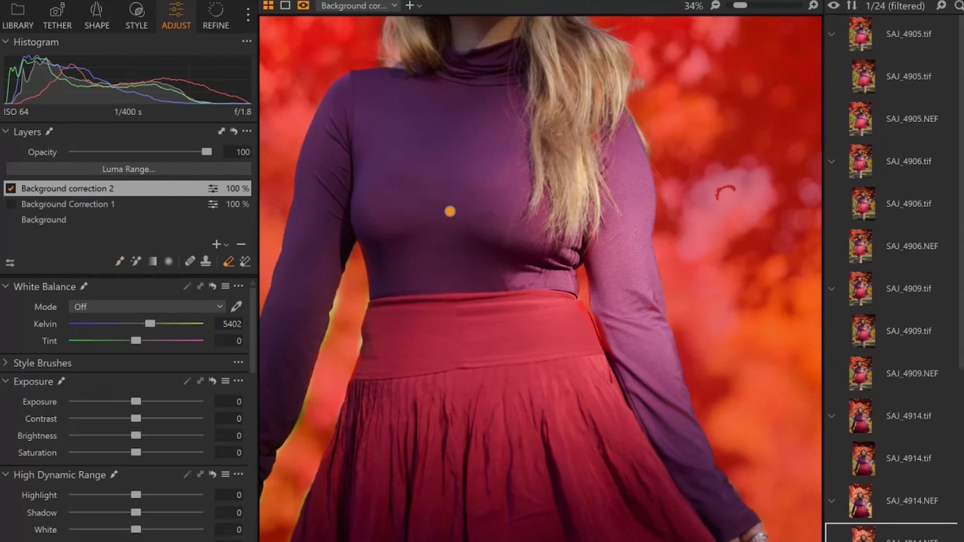
scroll(448, 209, down, 2)
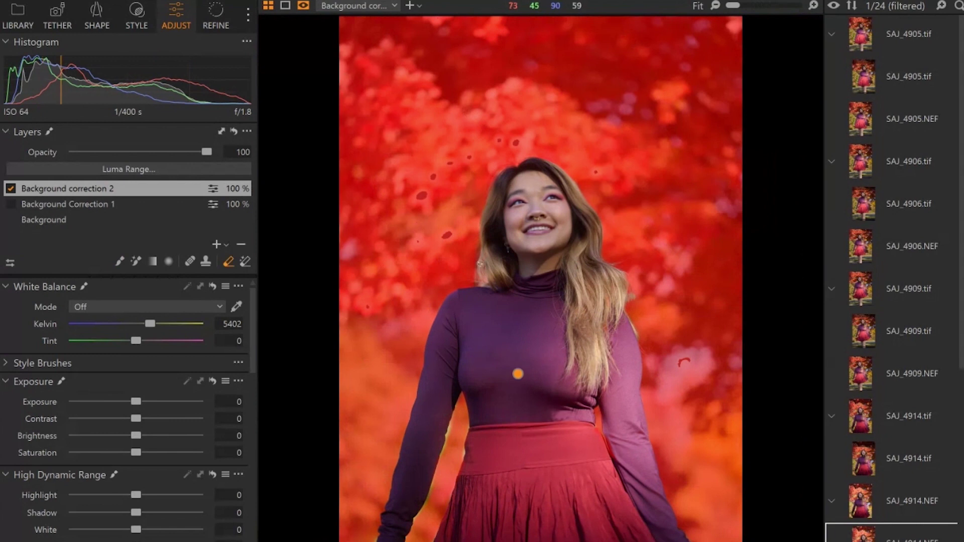
key(m)
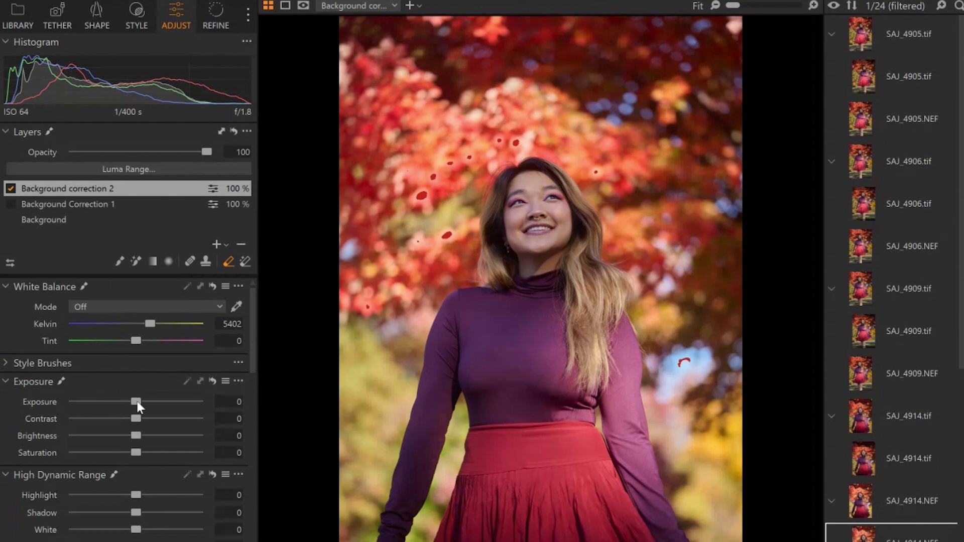
- On the Background correction 2 layer, bring Exposure down to -0.36 and Highlight to -22
drag(137, 399, 128, 399)
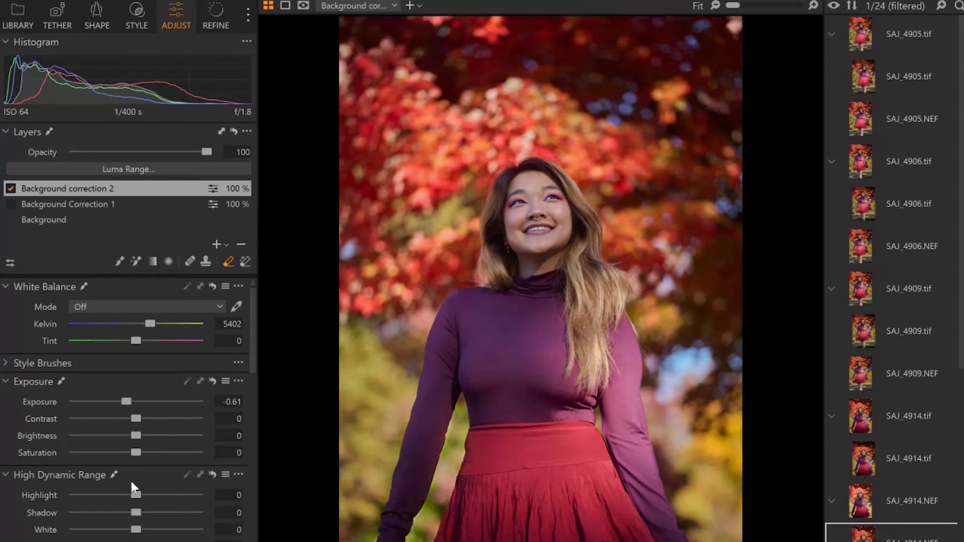
drag(127, 403, 134, 400)
click(226, 401)
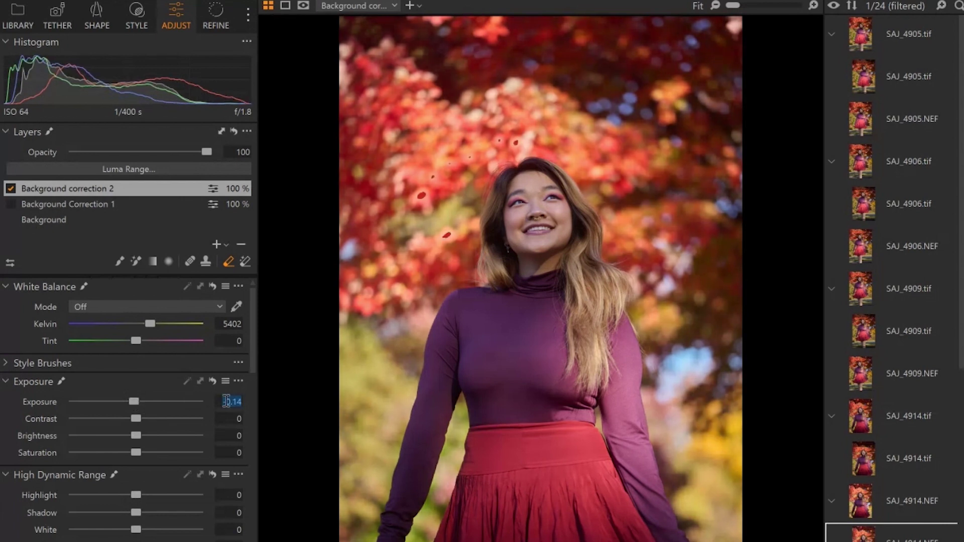
key(Return)
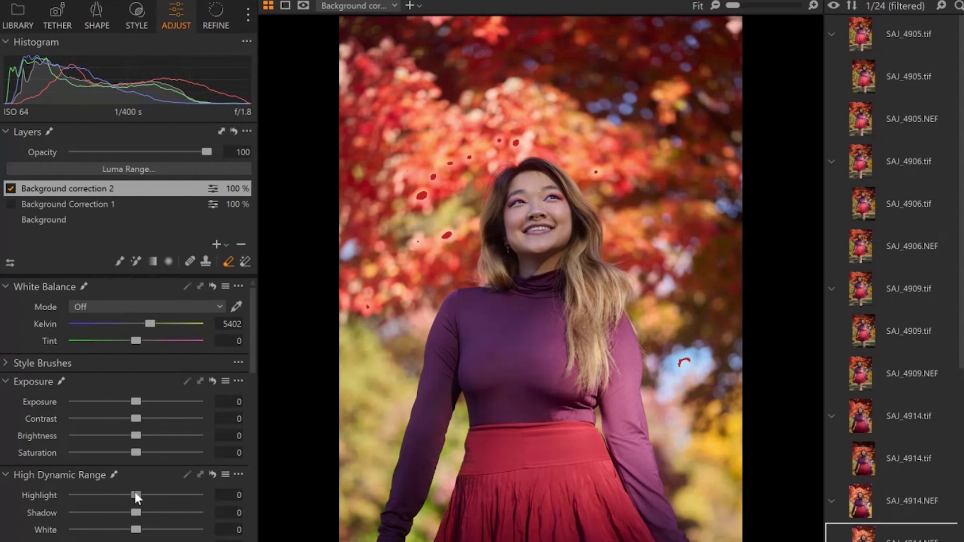
drag(135, 492, 122, 492)
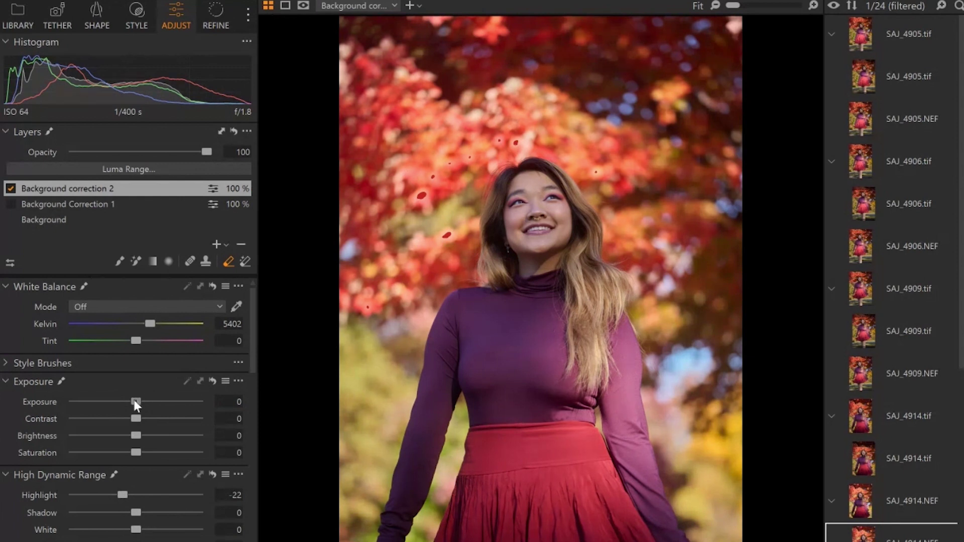
drag(134, 400, 130, 399)
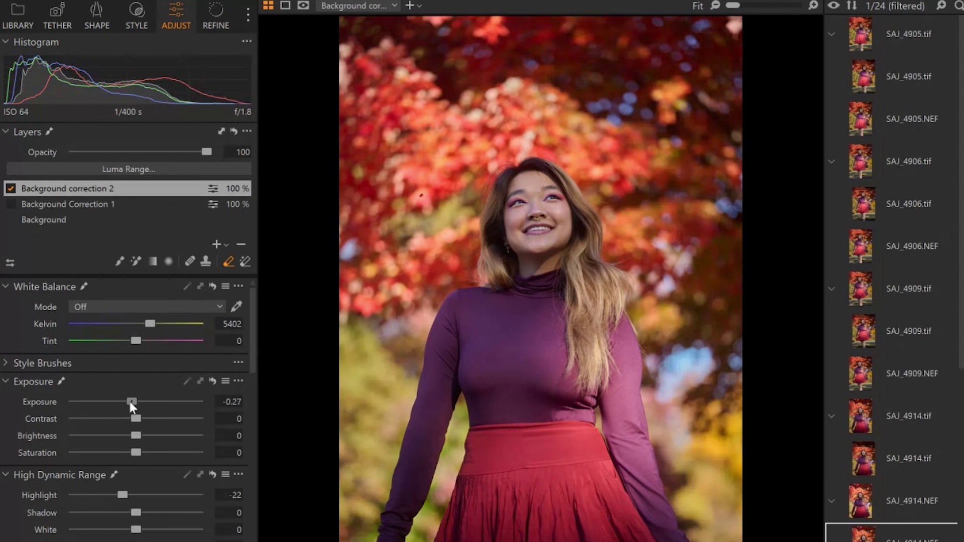
drag(129, 400, 128, 402)
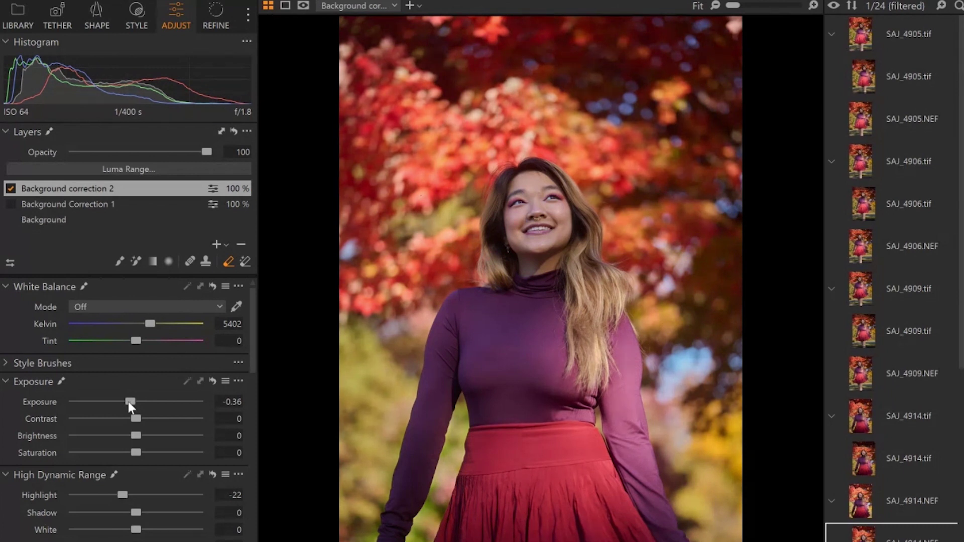
click(10, 187)
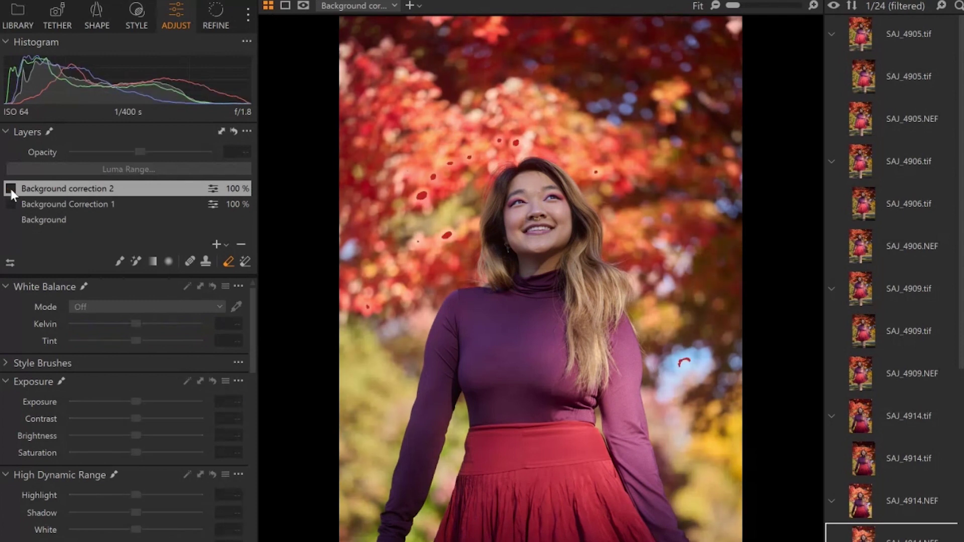
click(10, 188)
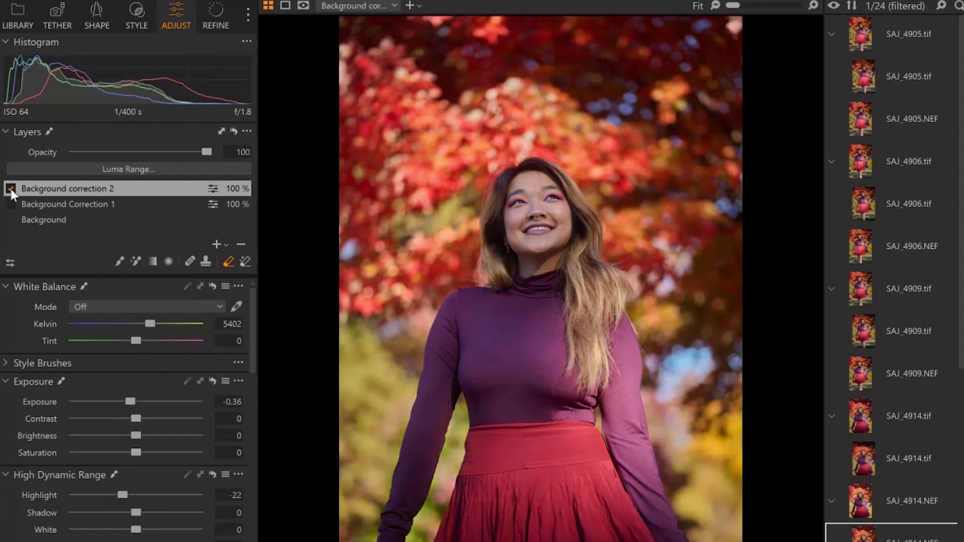
click(10, 188)
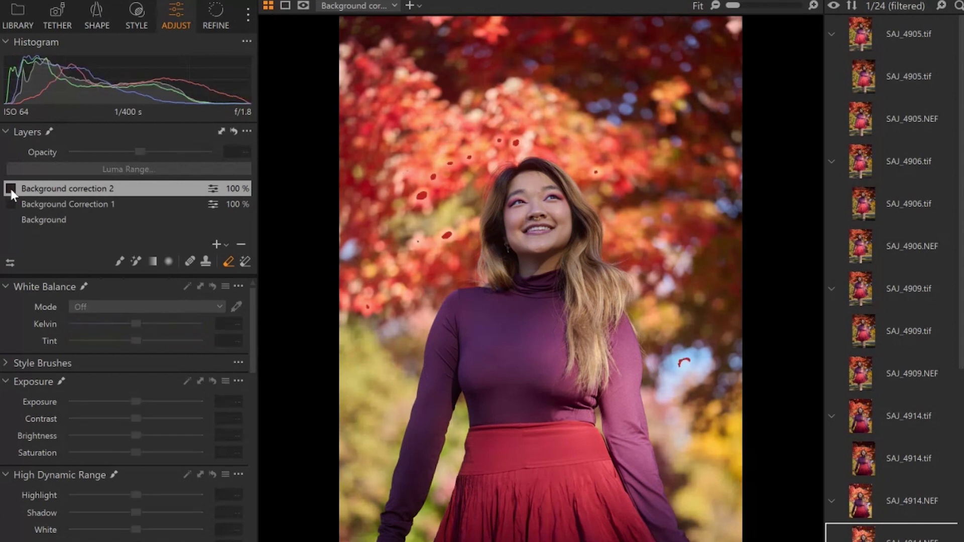
click(10, 187)
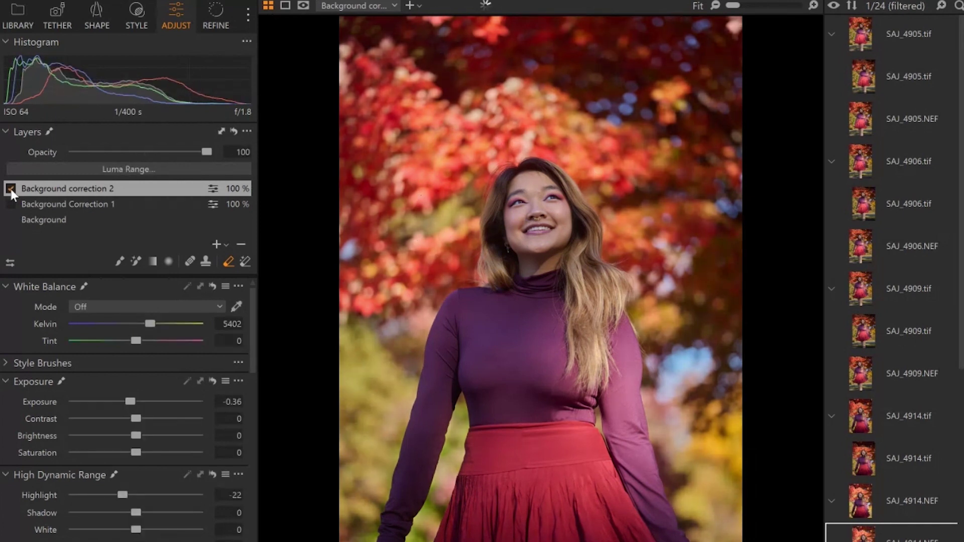